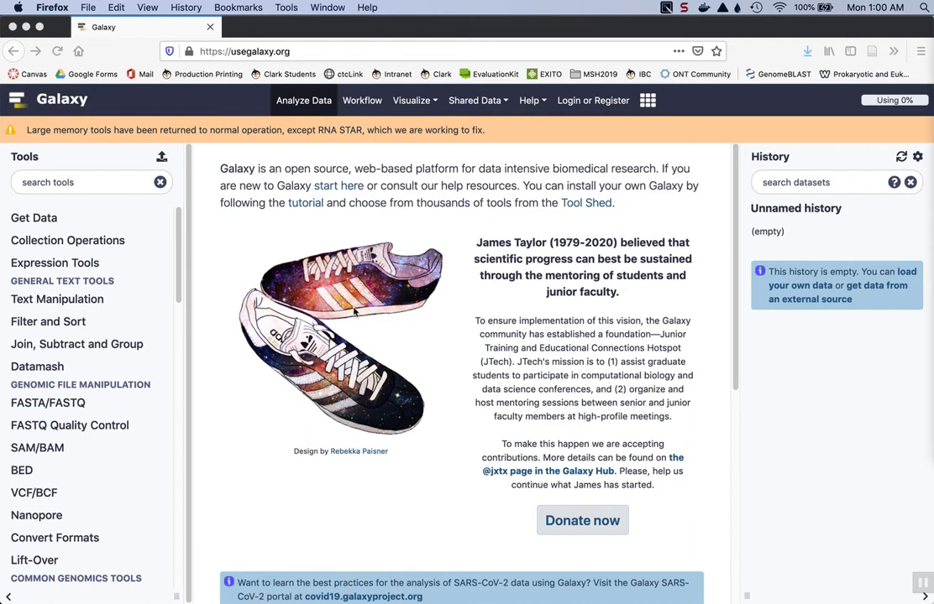
# Sign in to usegalaxy.org with the account's public name and password, declining Firefox's save-login prompt
pyautogui.click(617, 103)
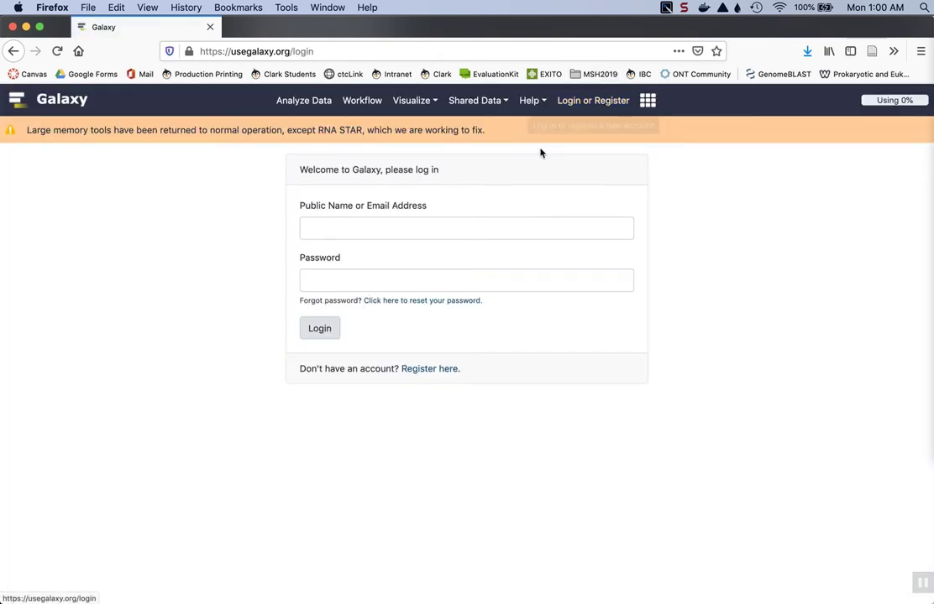
pyautogui.click(440, 370)
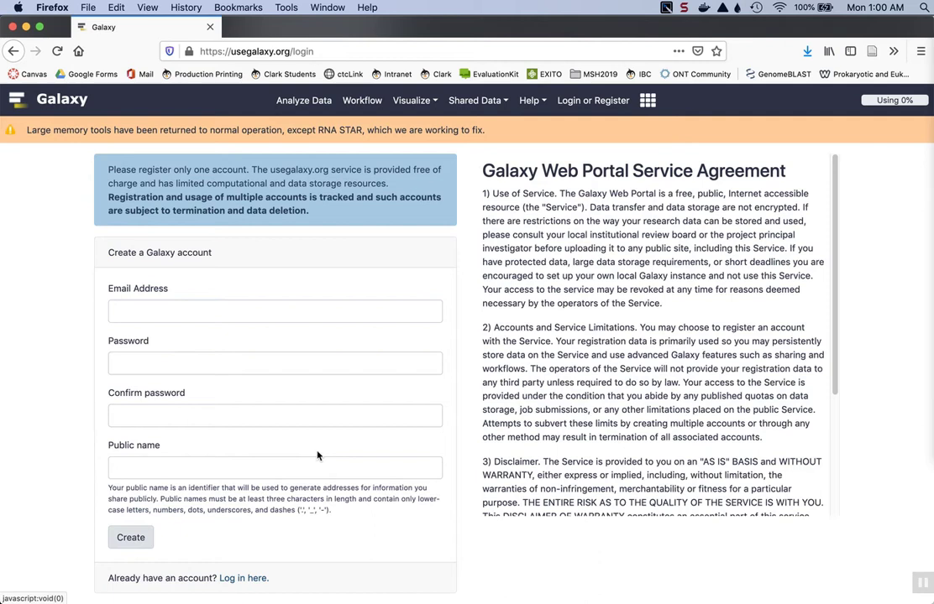
pyautogui.click(571, 104)
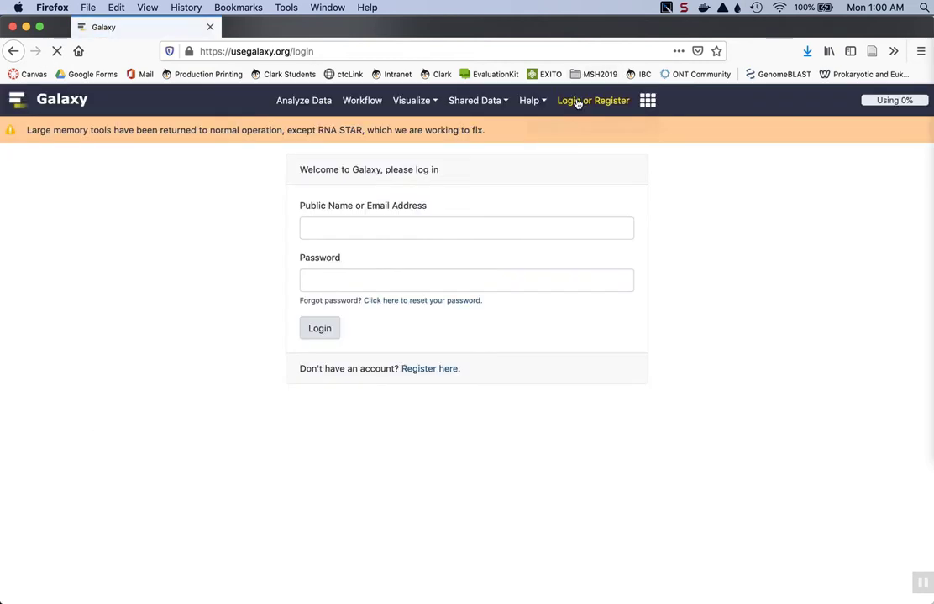
pyautogui.click(369, 230)
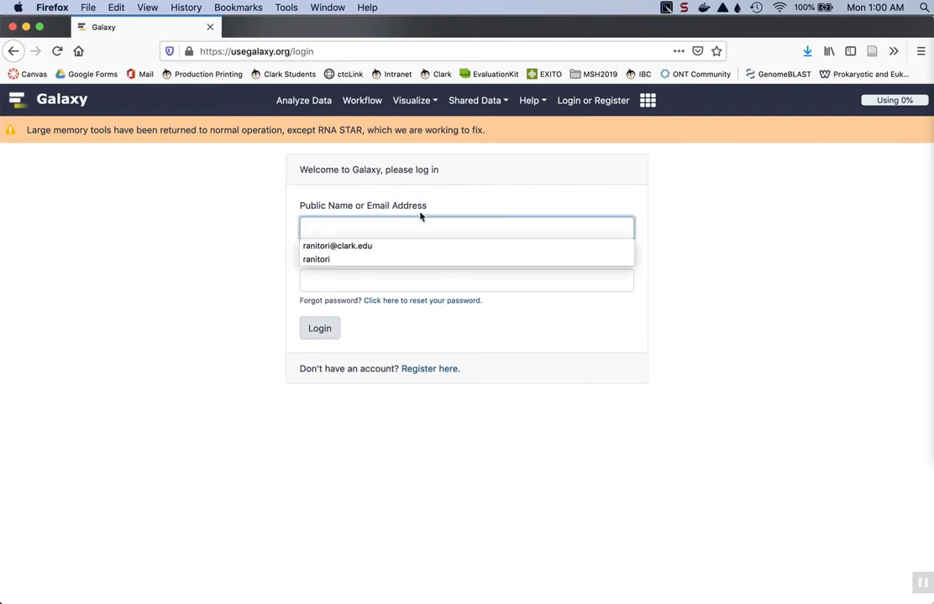
pyautogui.click(324, 260)
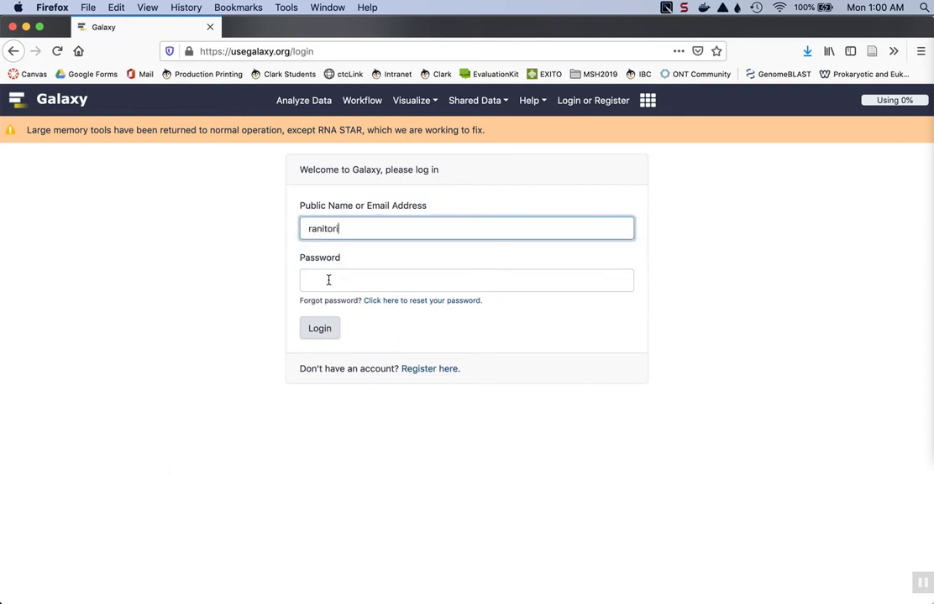
pyautogui.click(329, 280)
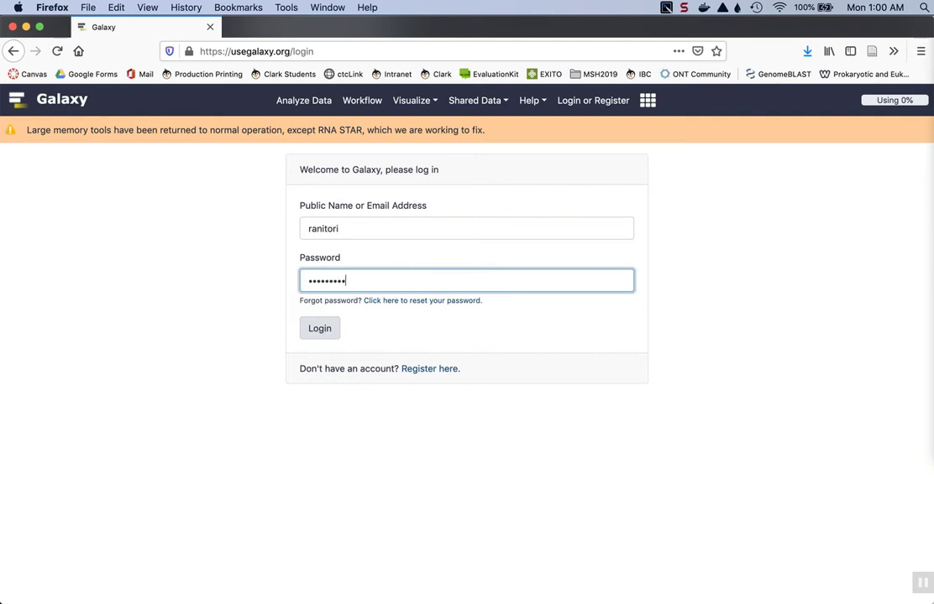
pyautogui.press('Return')
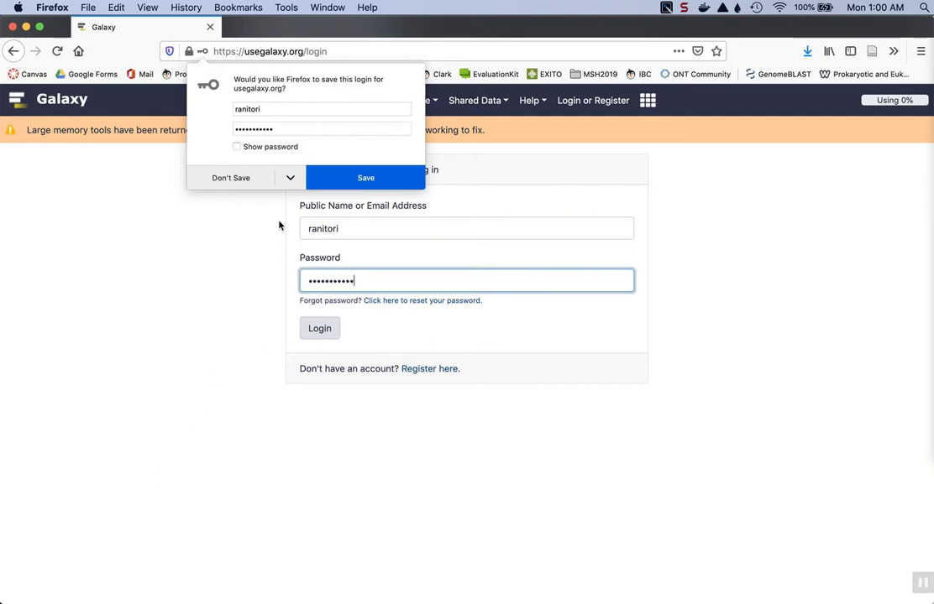
pyautogui.click(224, 177)
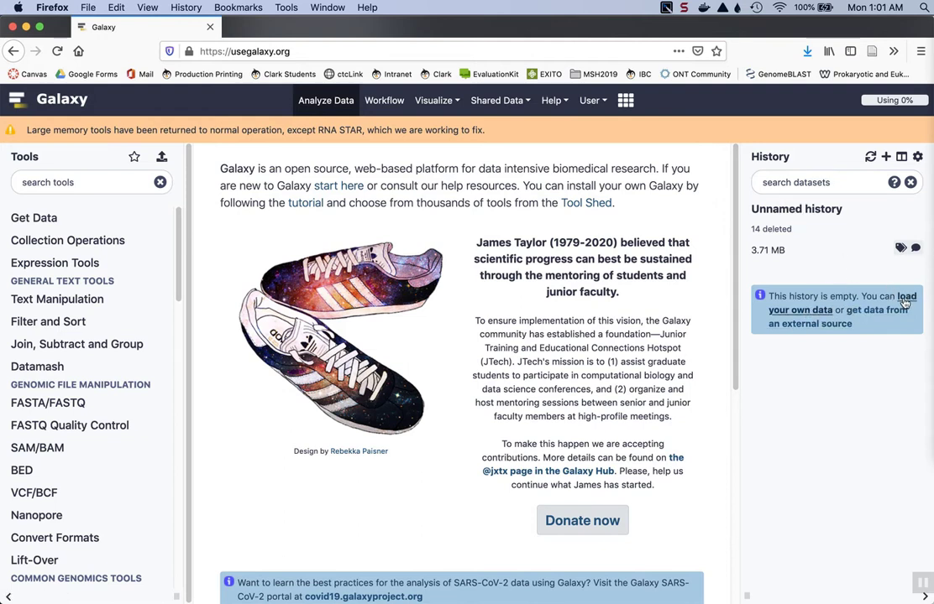
# Pick SH2_CombinedRuns.contigs.fasta from Canu_Analyses_BIOL106_W19 > SH2_CombinedRuns_canu1.8_1 in the upload dialog
pyautogui.click(818, 312)
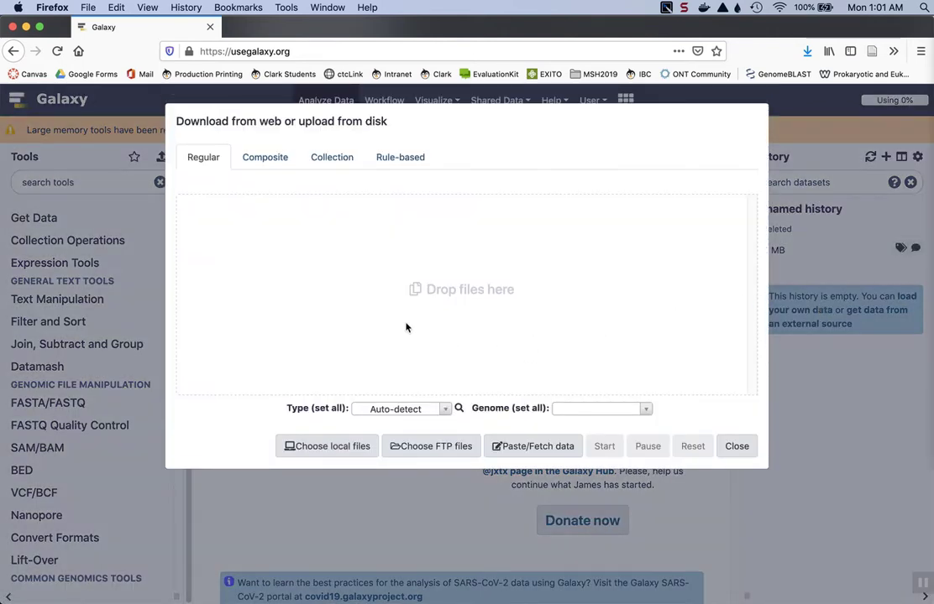
pyautogui.click(347, 449)
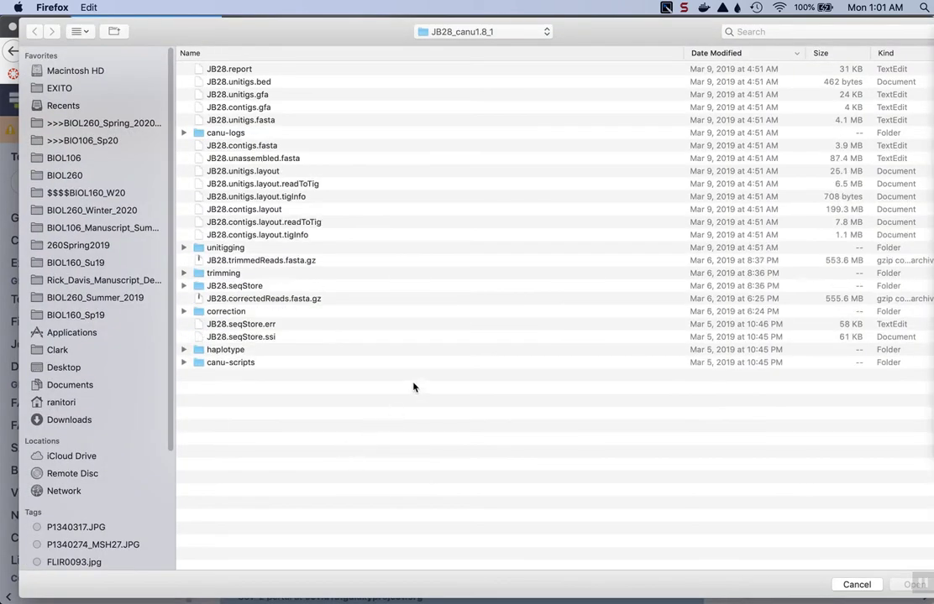
pyautogui.click(513, 34)
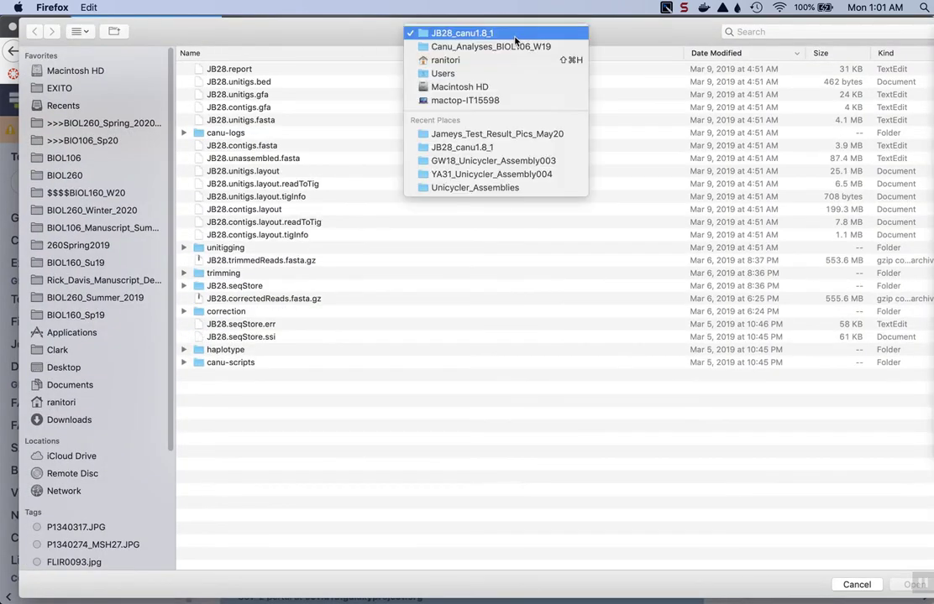
pyautogui.click(506, 48)
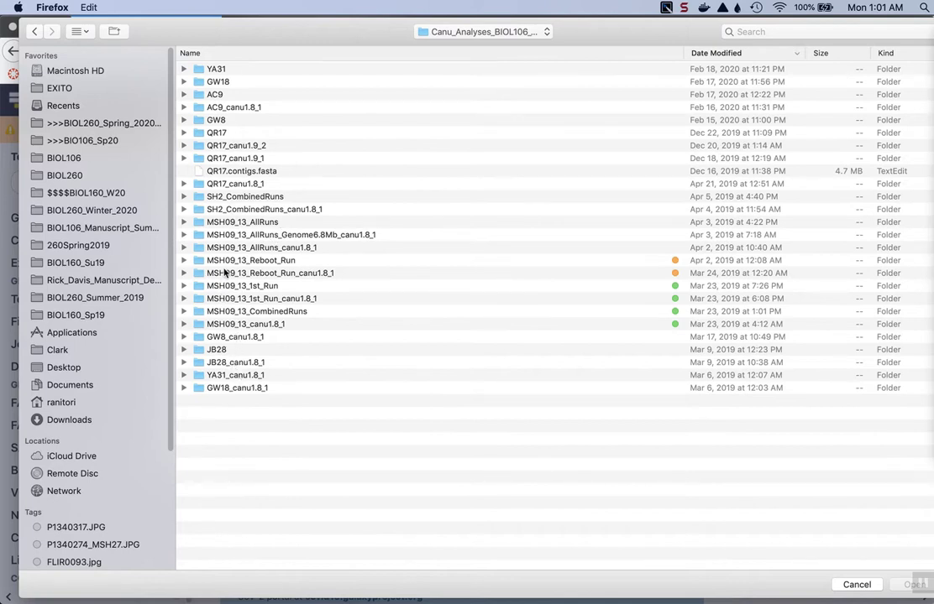
pyautogui.doubleClick(259, 209)
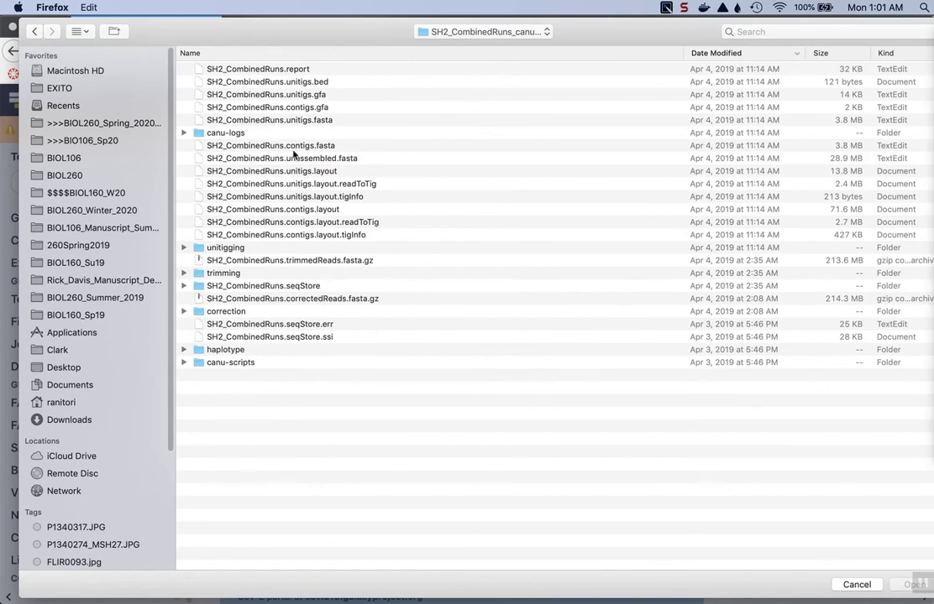
pyautogui.doubleClick(294, 148)
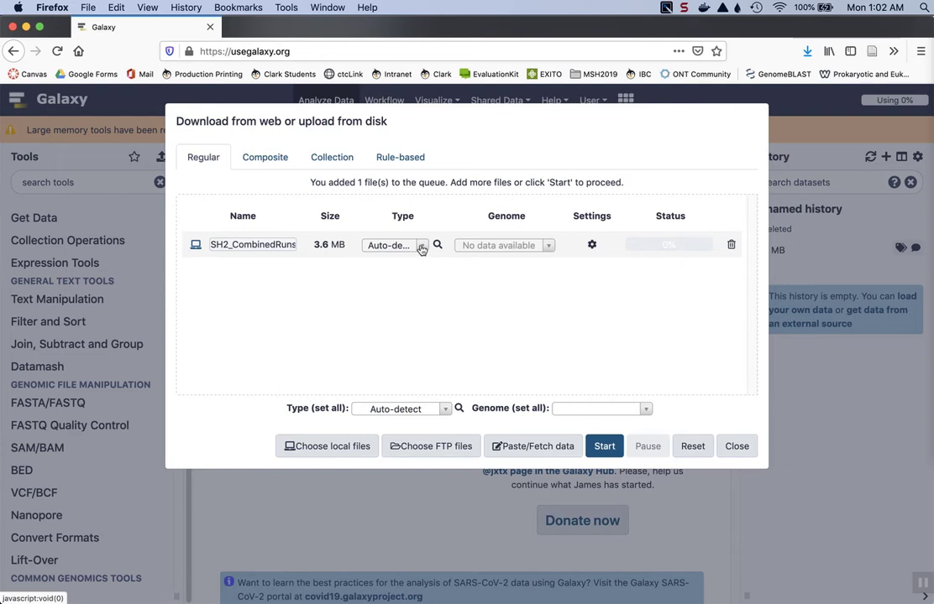
# Set the file type to fasta, start the upload, and close the window once finished
pyautogui.click(422, 247)
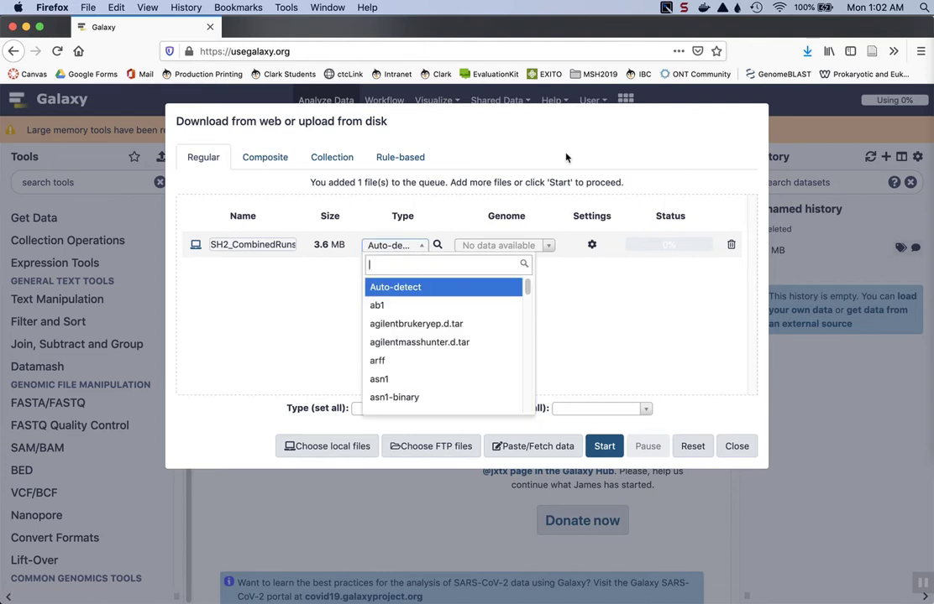
pyautogui.write('fasta')
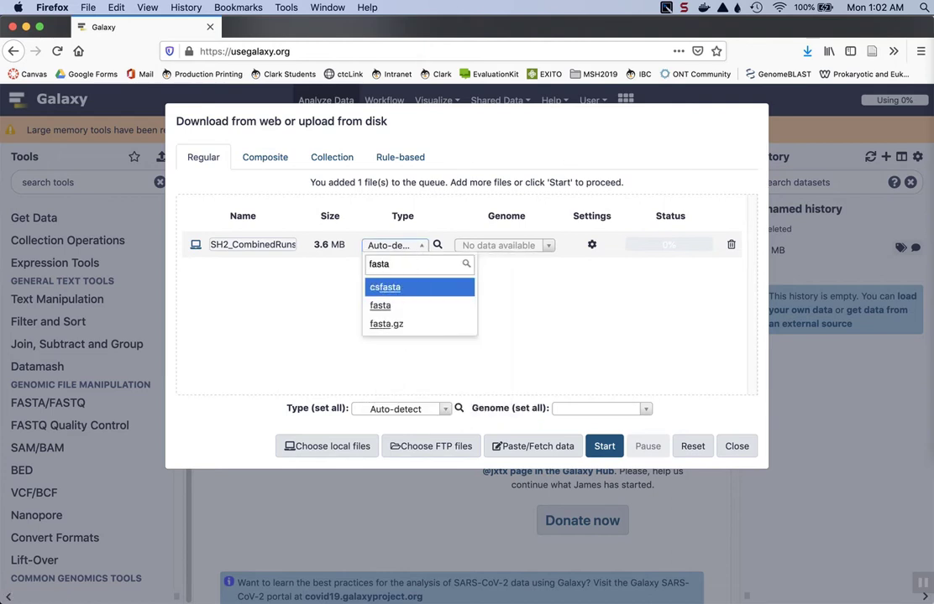
pyautogui.click(375, 307)
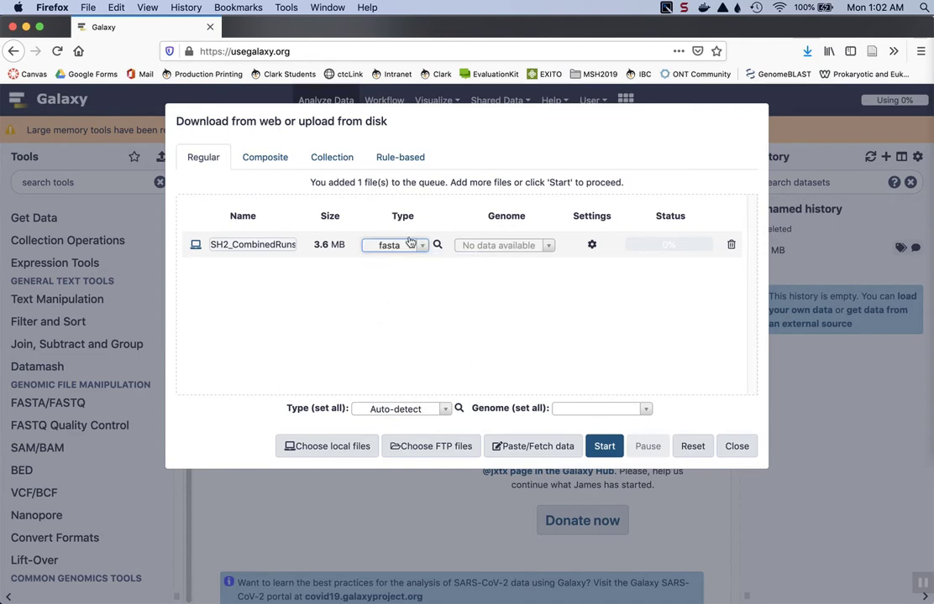
pyautogui.click(591, 245)
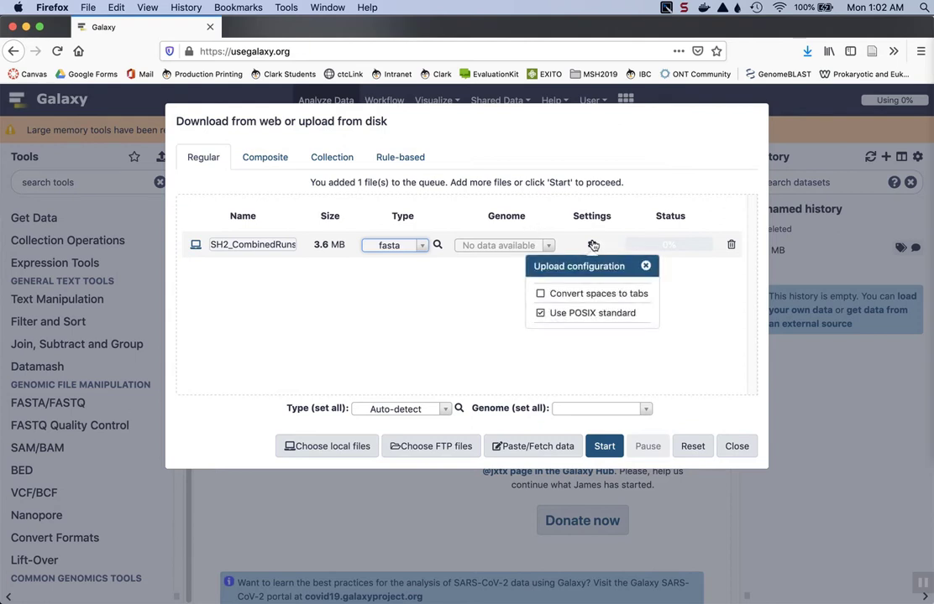
pyautogui.click(593, 245)
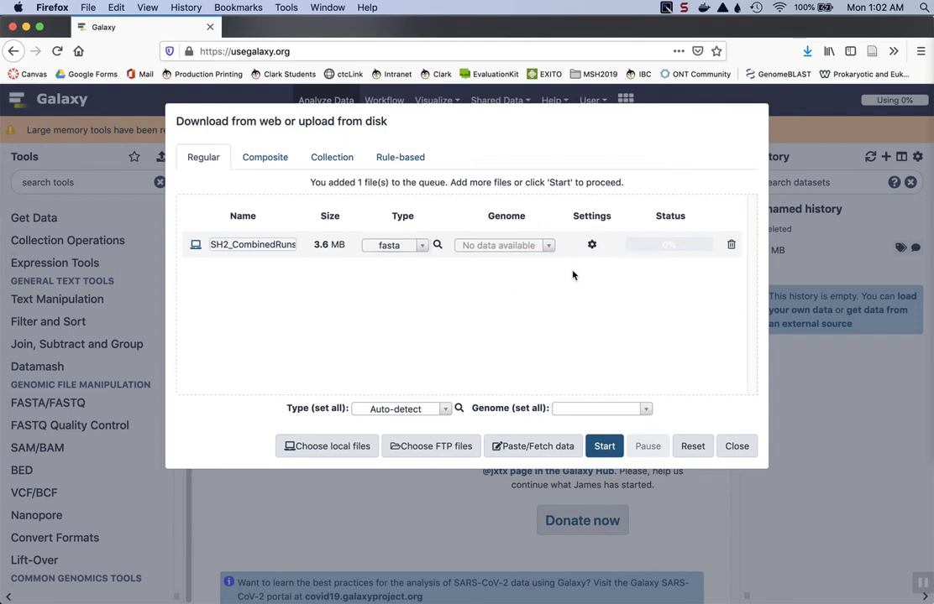
pyautogui.click(604, 446)
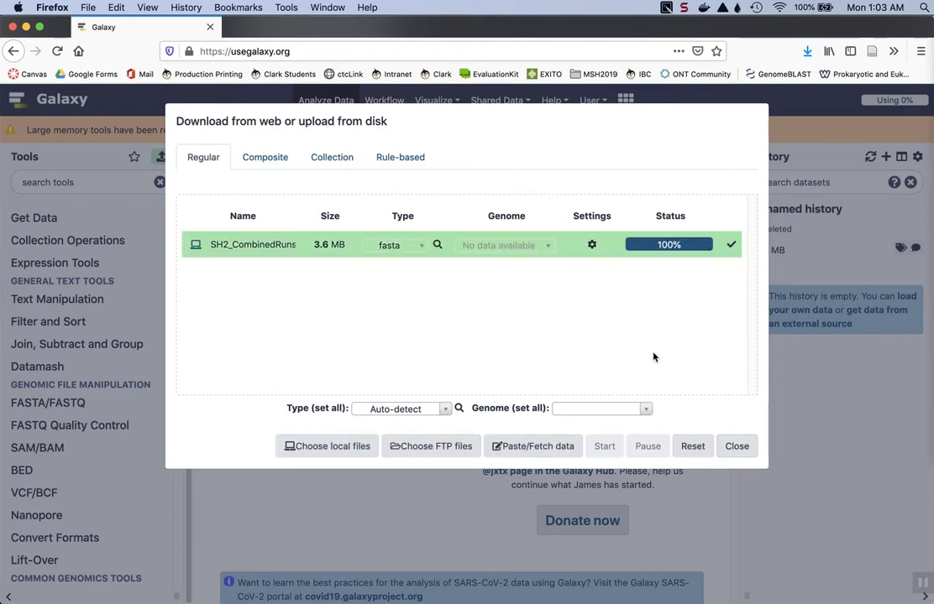
pyautogui.click(734, 445)
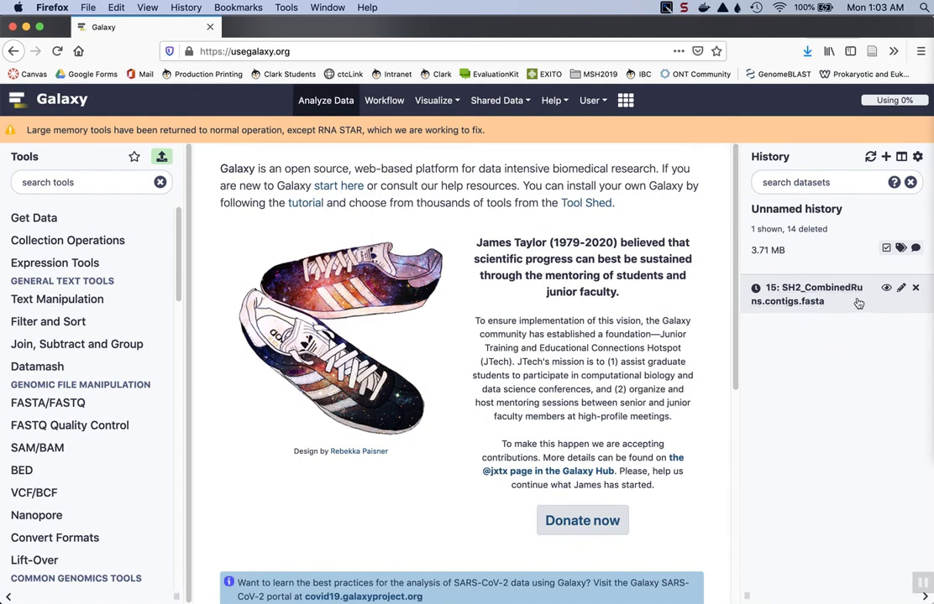
# Check dataset 15's status, then search tools for prokka and open Prokka genome annotation
pyautogui.click(795, 296)
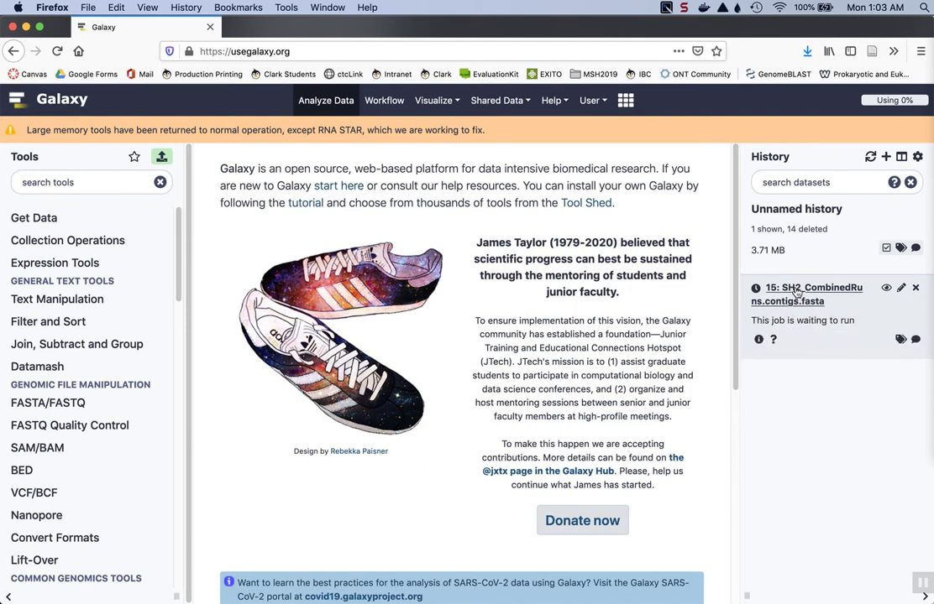
pyautogui.click(796, 290)
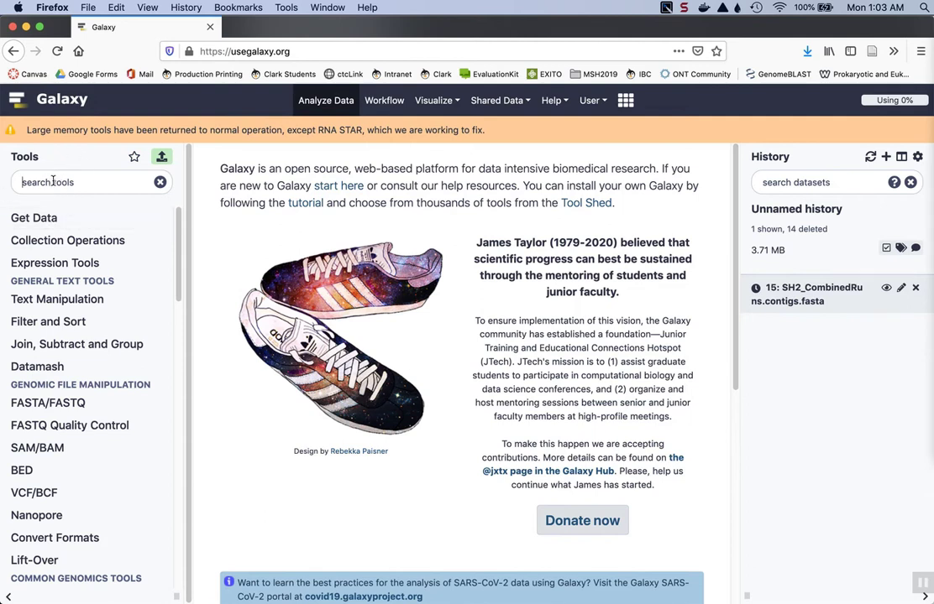
pyautogui.write('prokka')
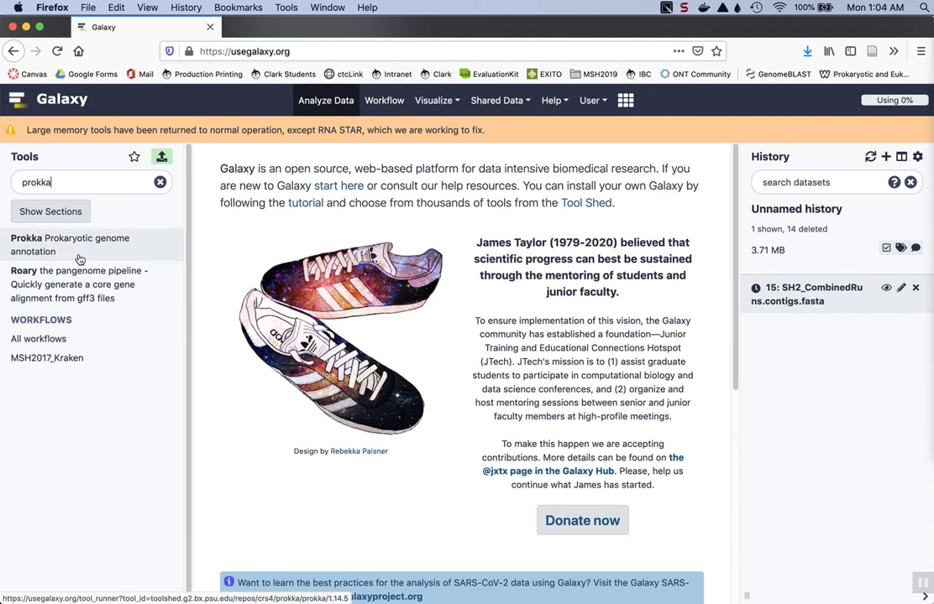
pyautogui.click(47, 242)
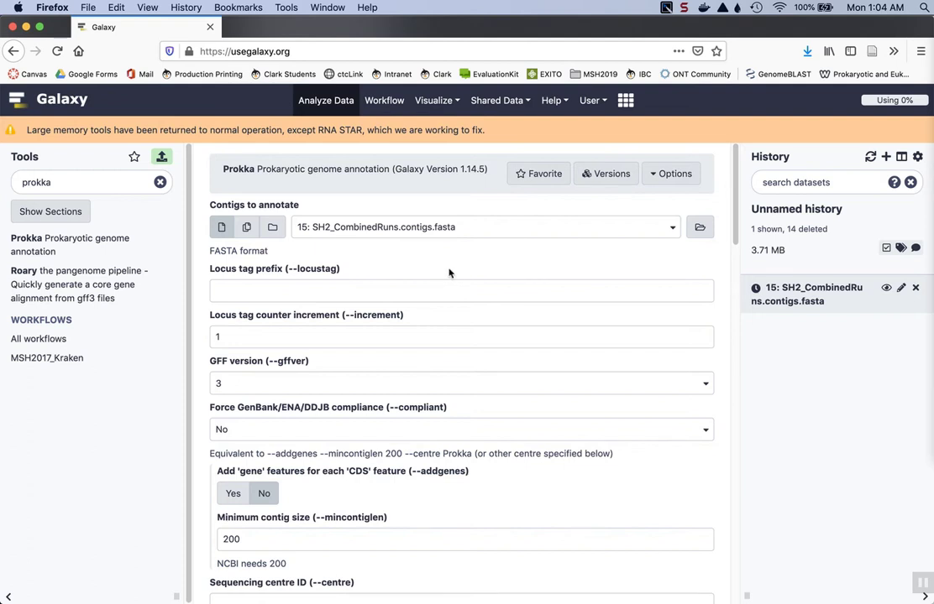
# Choose SH2_CombinedRuns.contigs.fasta (dataset 15) as the Prokka contigs input
pyautogui.click(671, 231)
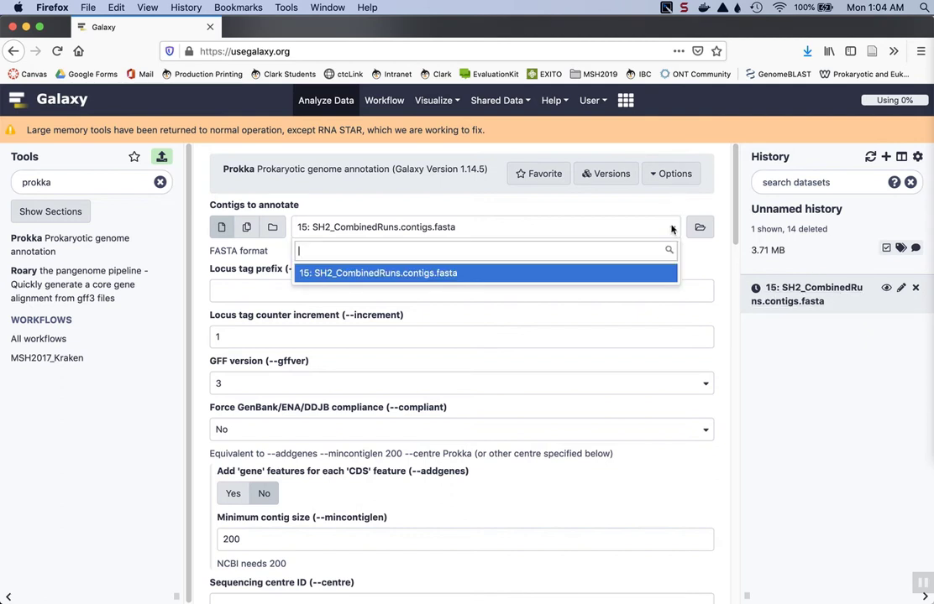
pyautogui.click(672, 229)
pyautogui.click(671, 228)
pyautogui.click(517, 271)
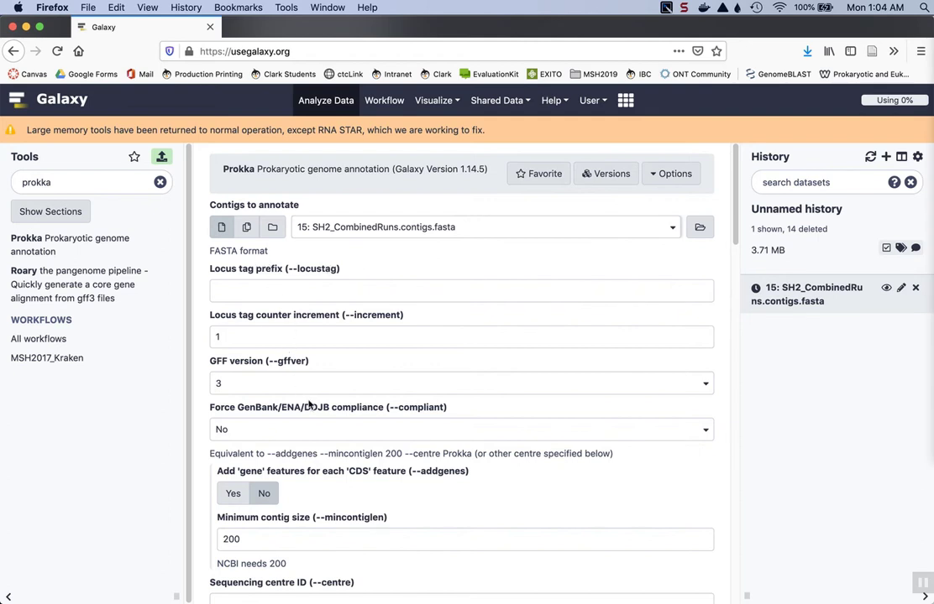
# Scroll down the Prokka form and place the cursor in the Genus name (--genus) field
pyautogui.scroll(-4, 343, 377)
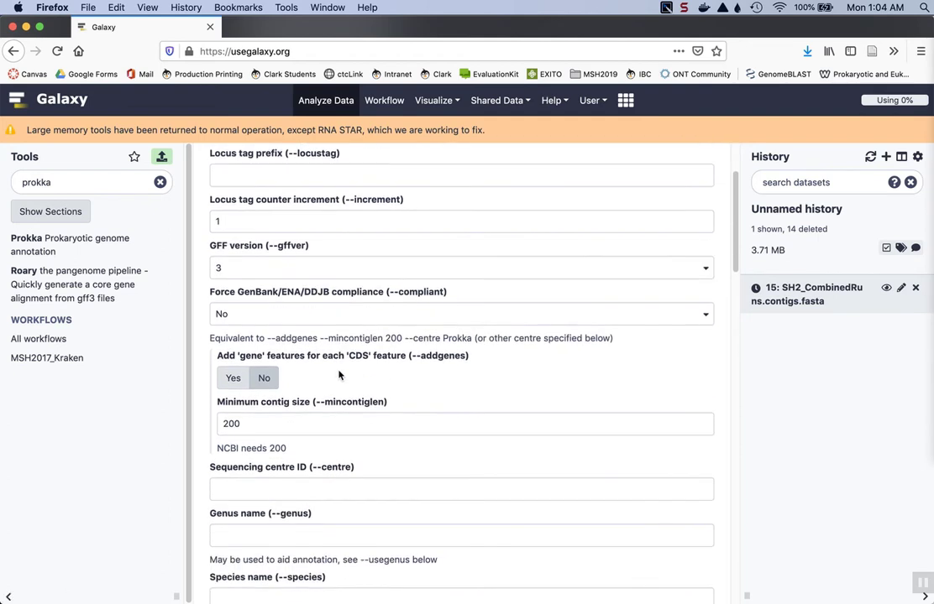
pyautogui.scroll(-1, 339, 372)
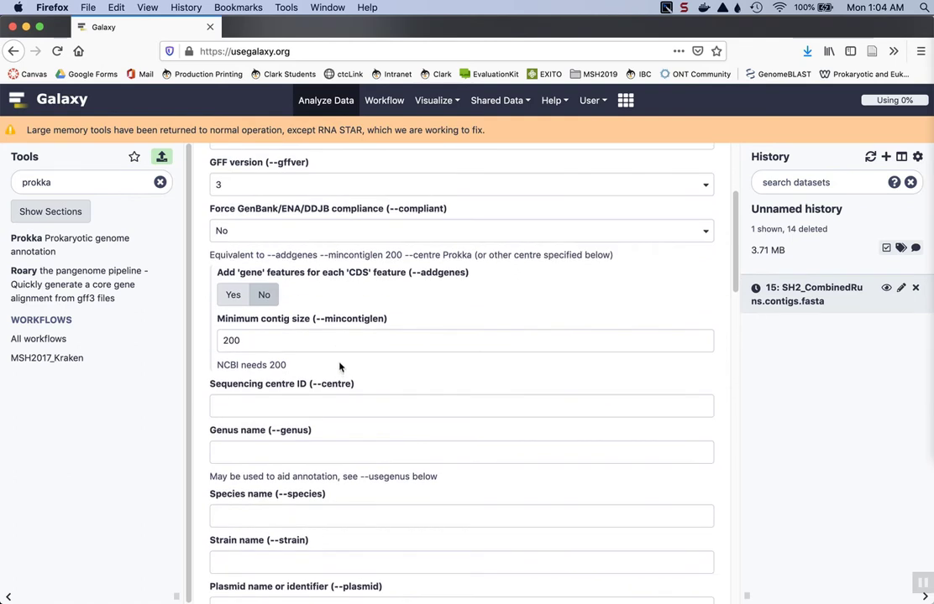
pyautogui.scroll(-2, 340, 370)
pyautogui.scroll(-1, 340, 366)
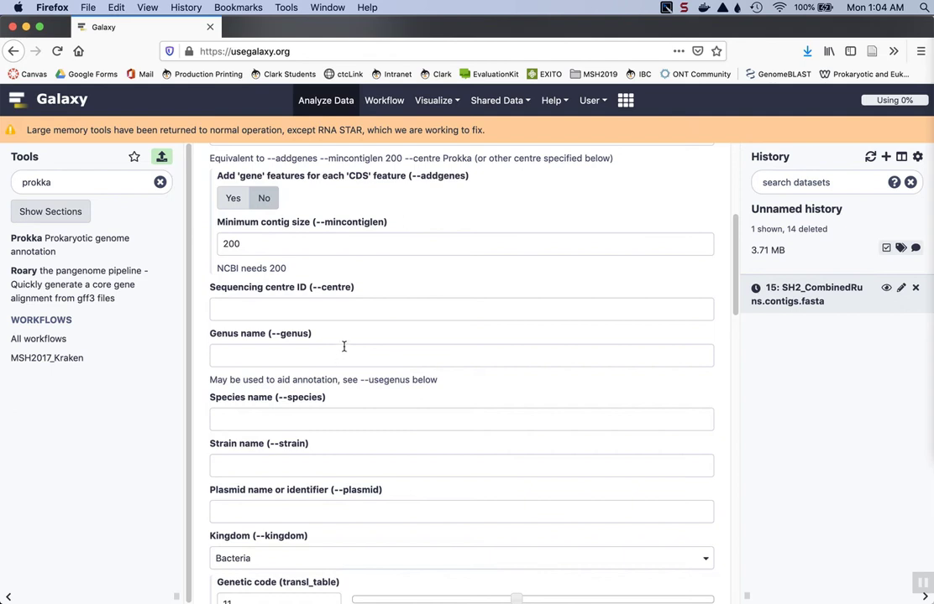
pyautogui.click(238, 203)
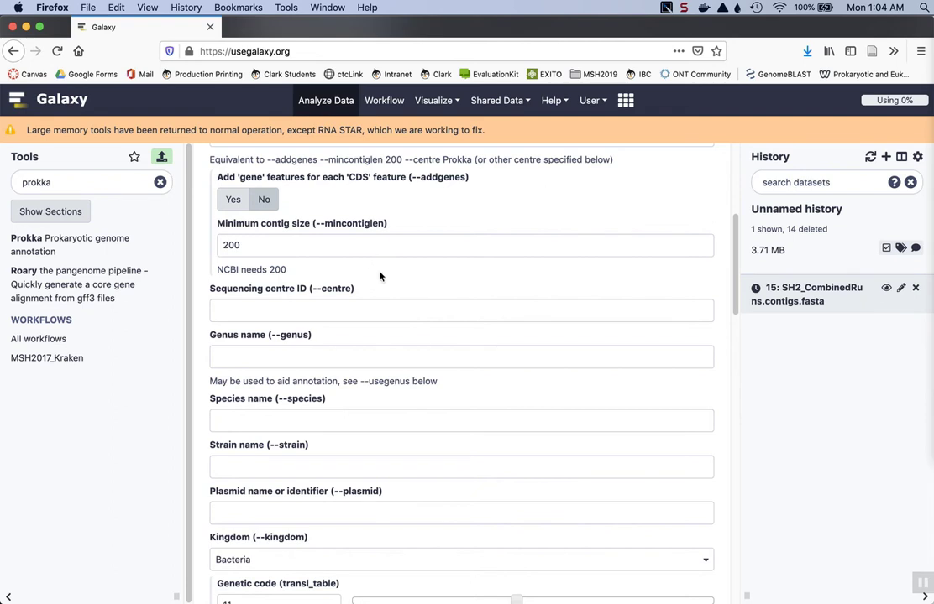
pyautogui.scroll(-2, 379, 273)
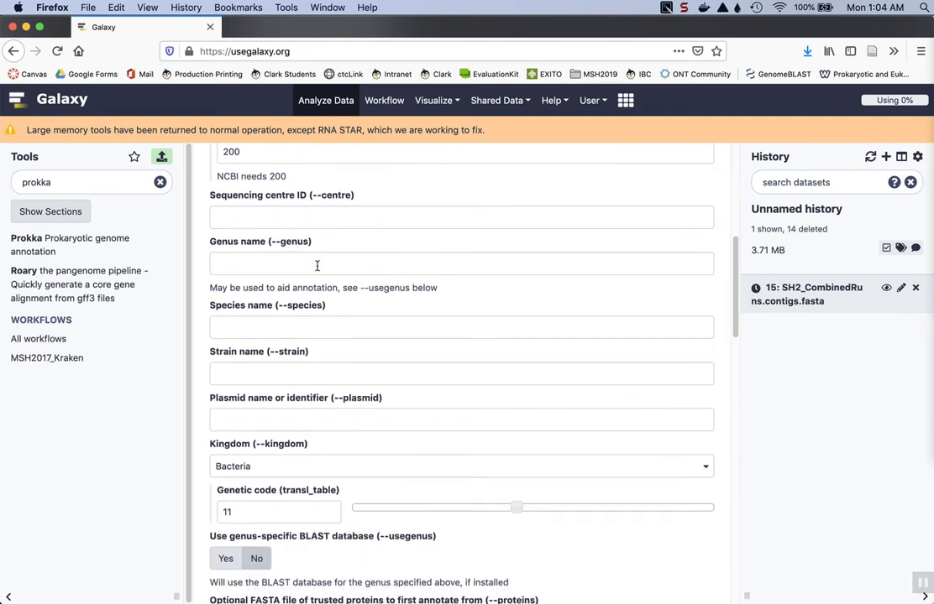
pyautogui.click(259, 263)
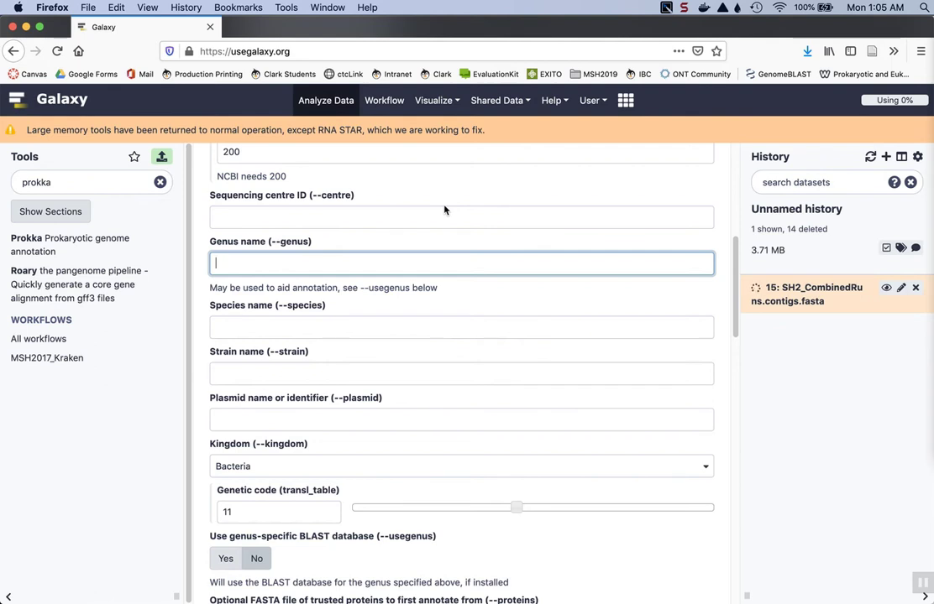
# Bring up the Nanopore_Sequencing workbook in Excel and widen it to show columns H–K
pyautogui.press('super+Tab')
pyautogui.press('super+Tab')
pyautogui.press('super+Tab')
pyautogui.press('super+Tab')
pyautogui.press('super+Tab')
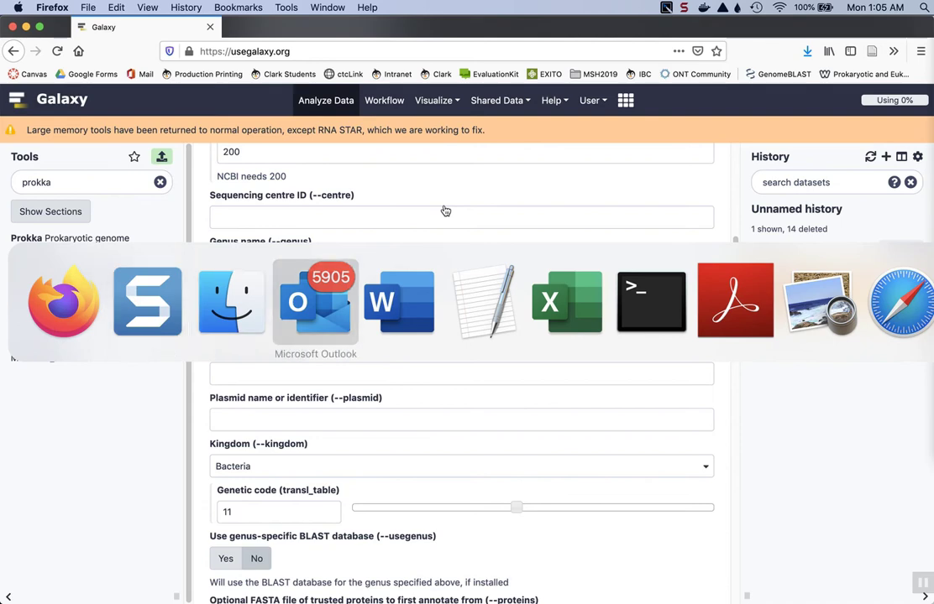
pyautogui.press('super+Tab')
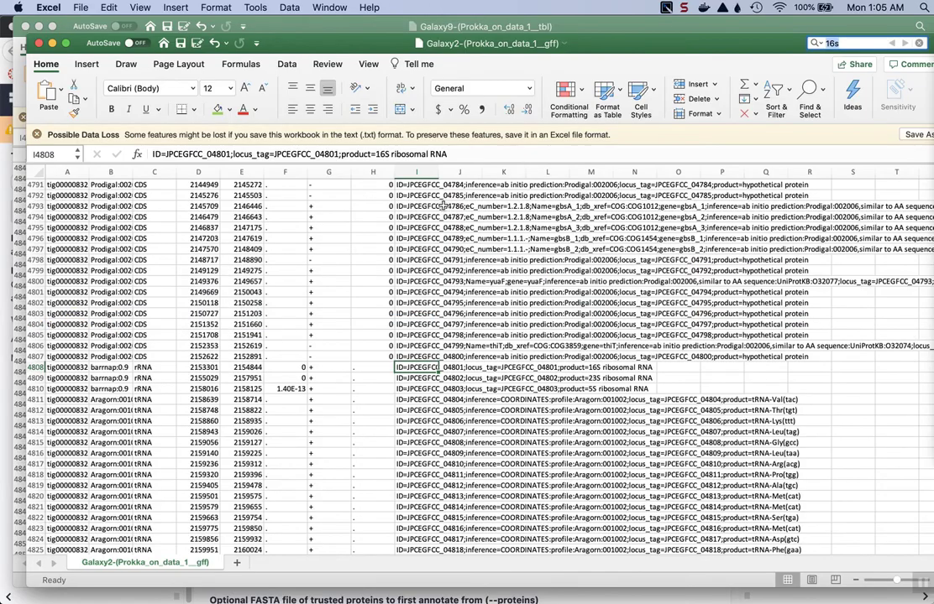
pyautogui.click(331, 7)
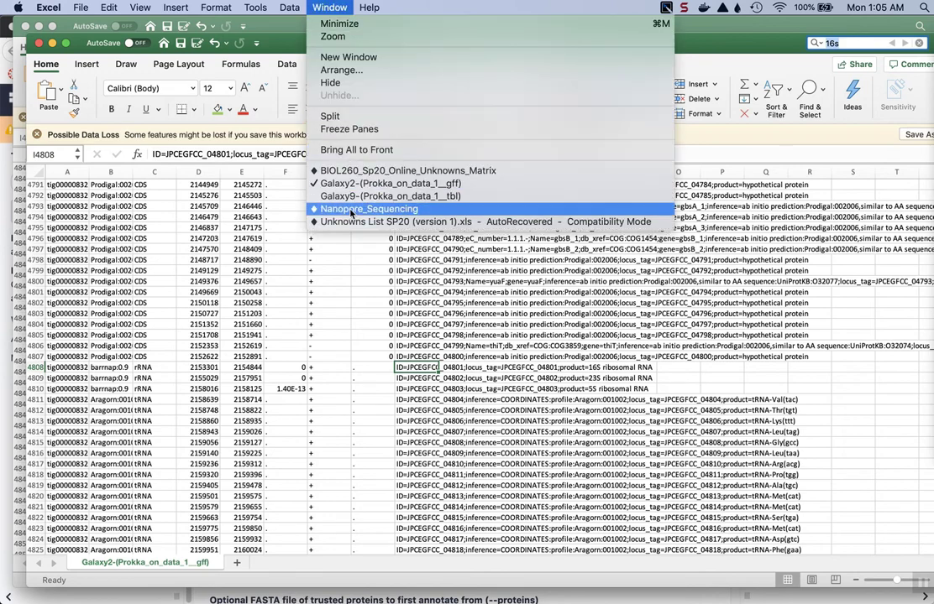
pyautogui.click(307, 187)
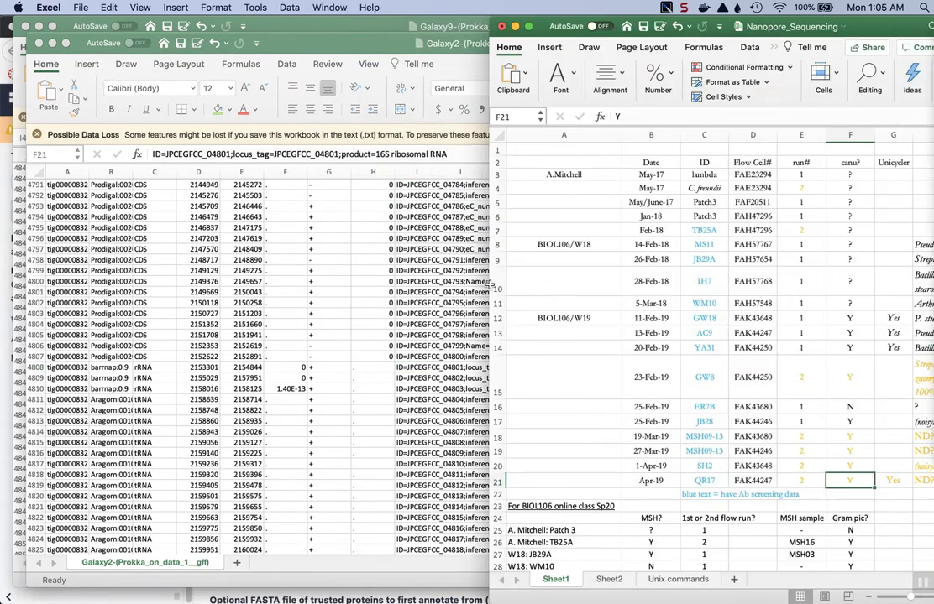
pyautogui.moveTo(491, 286); pyautogui.dragTo(69, 263)
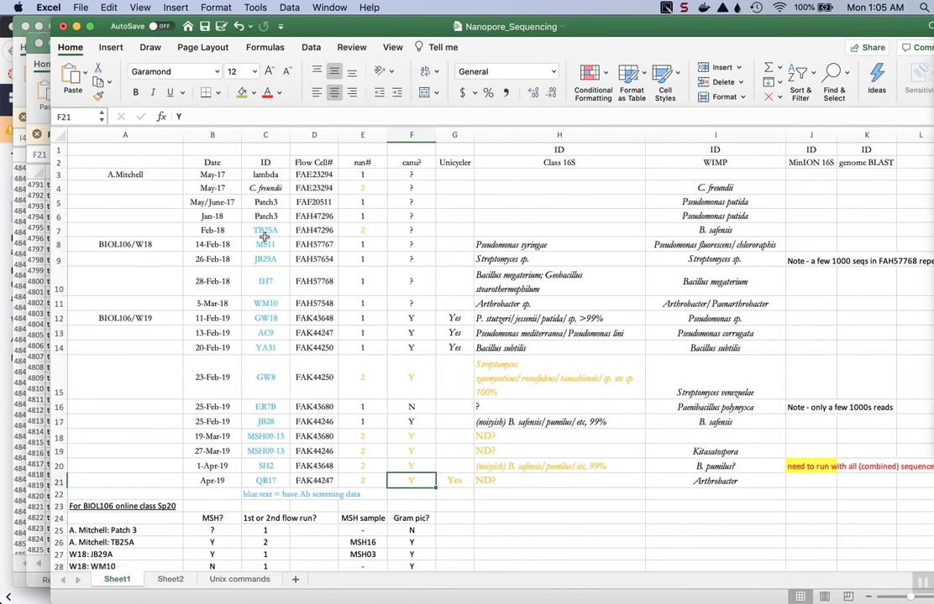
# Check SH2's sample, 16S and WIMP identifications in C20, H20 and I20, then return to Firefox
pyautogui.click(272, 467)
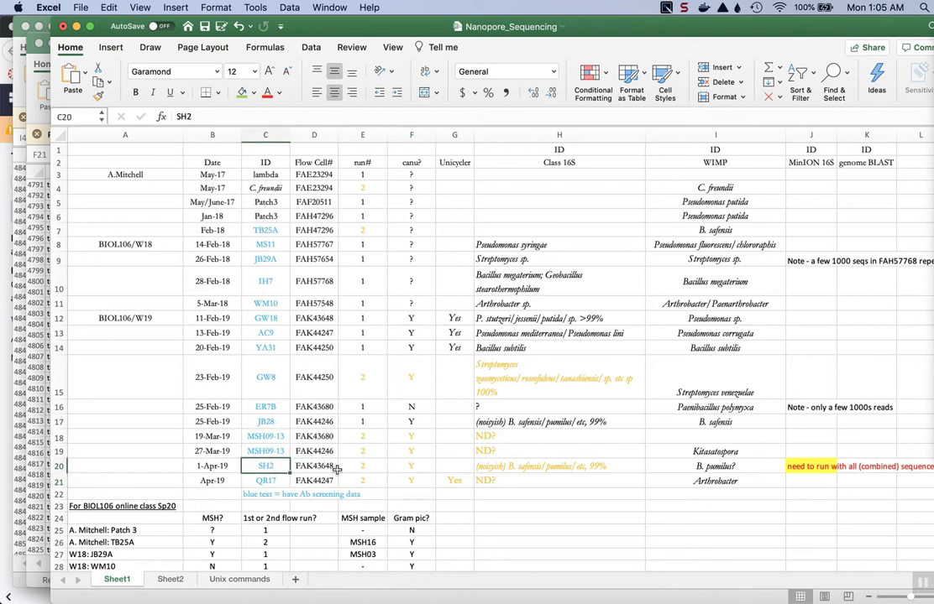
pyautogui.click(594, 465)
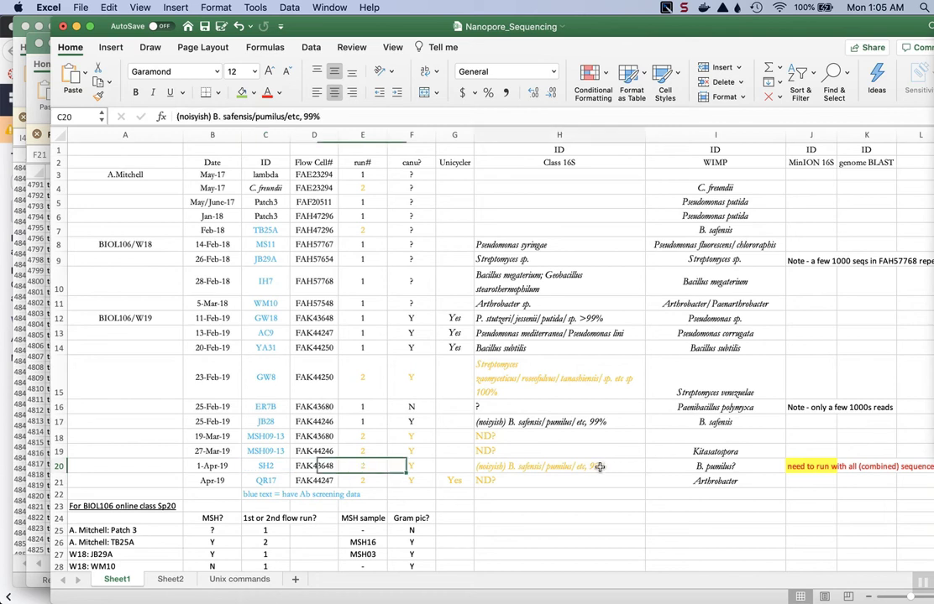
pyautogui.click(696, 465)
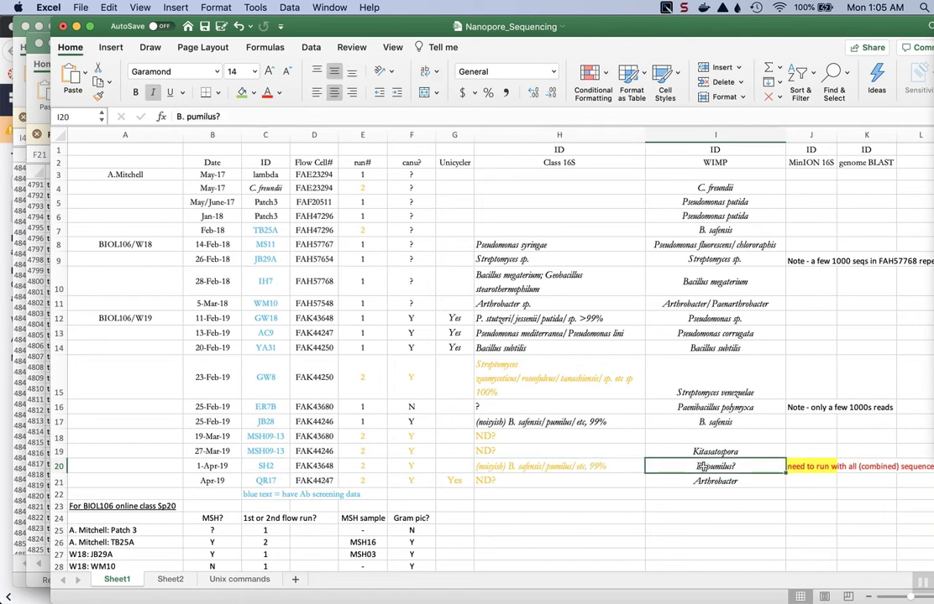
pyautogui.press('super+Tab')
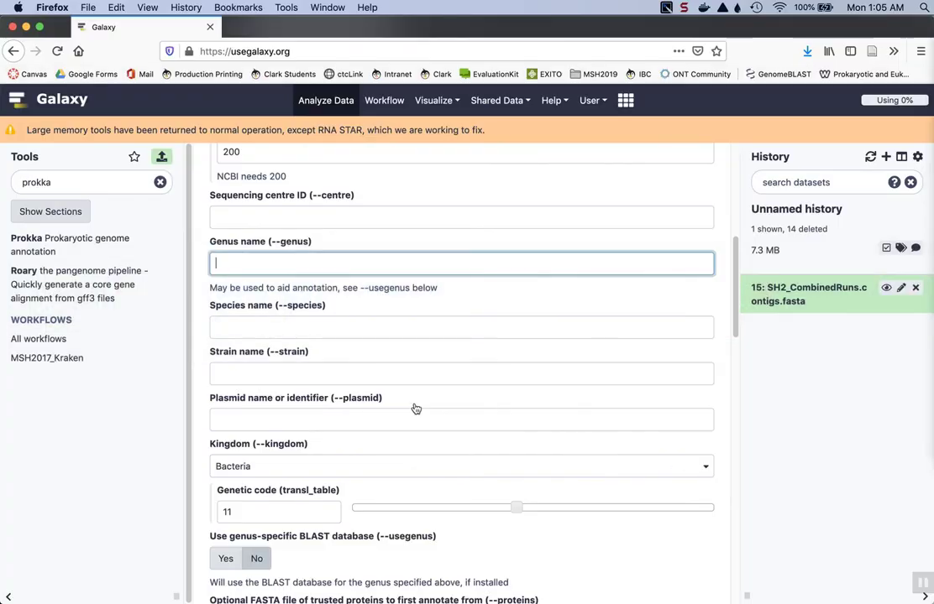
# Enter Bacillus as the genus name and scroll through the remaining options to Additional outputs
pyautogui.write('Bacillus')
pyautogui.click(341, 327)
pyautogui.scroll(-3, 341, 326)
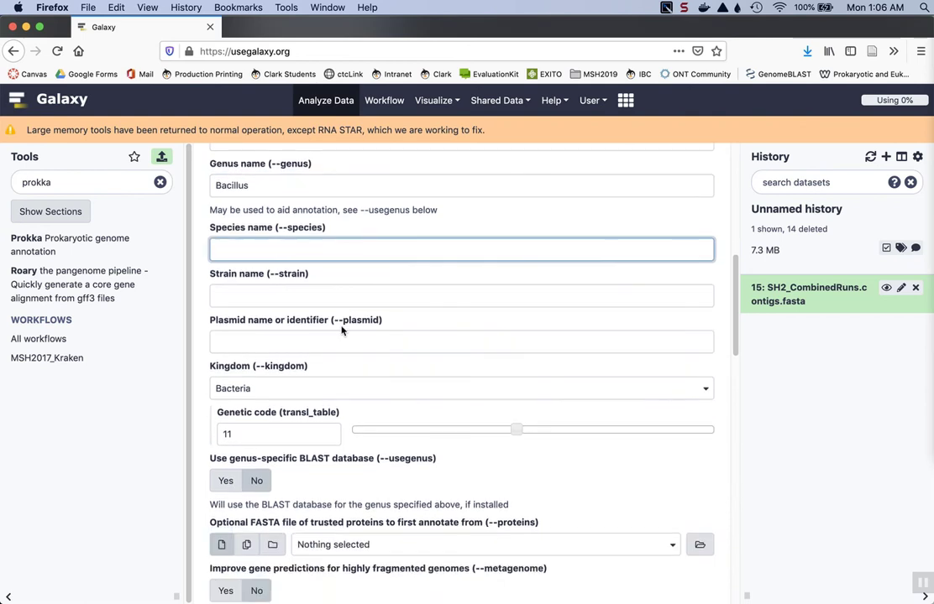
pyautogui.scroll(-5, 341, 330)
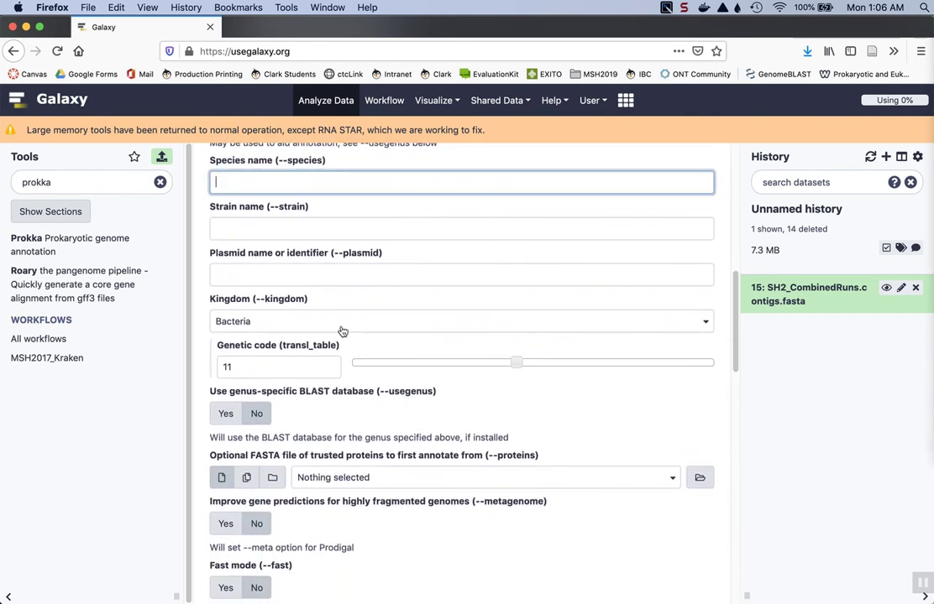
pyautogui.scroll(-5, 342, 332)
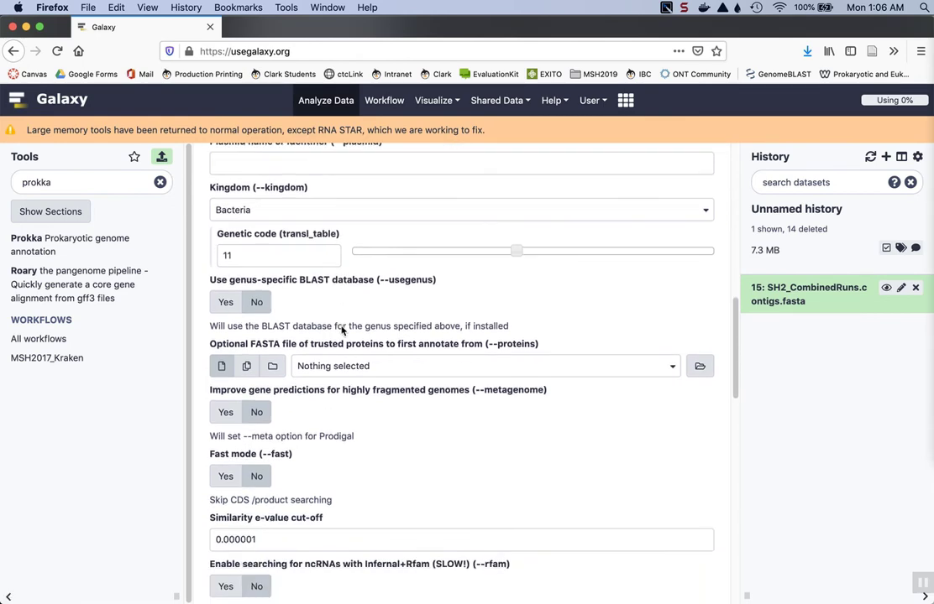
pyautogui.scroll(-5, 341, 330)
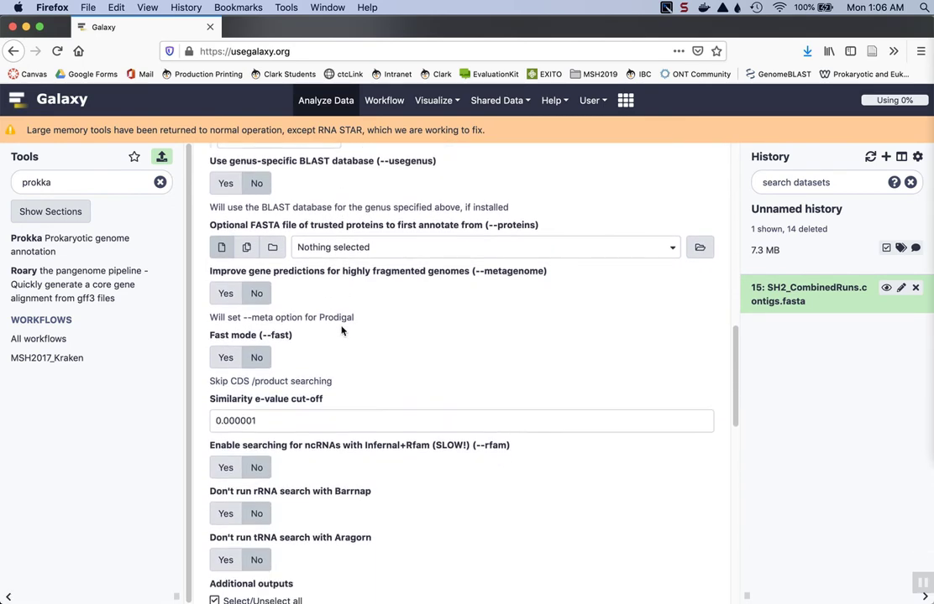
pyautogui.scroll(-4, 341, 328)
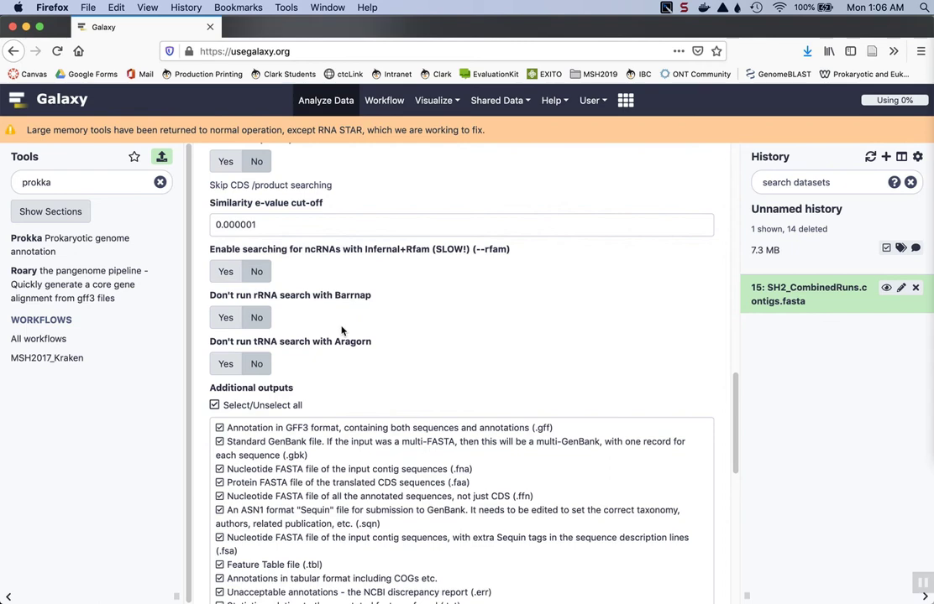
# Highlight Bacillus in Genus name, then scroll to the form's end and click the Email notification option
pyautogui.scroll(10, 341, 330)
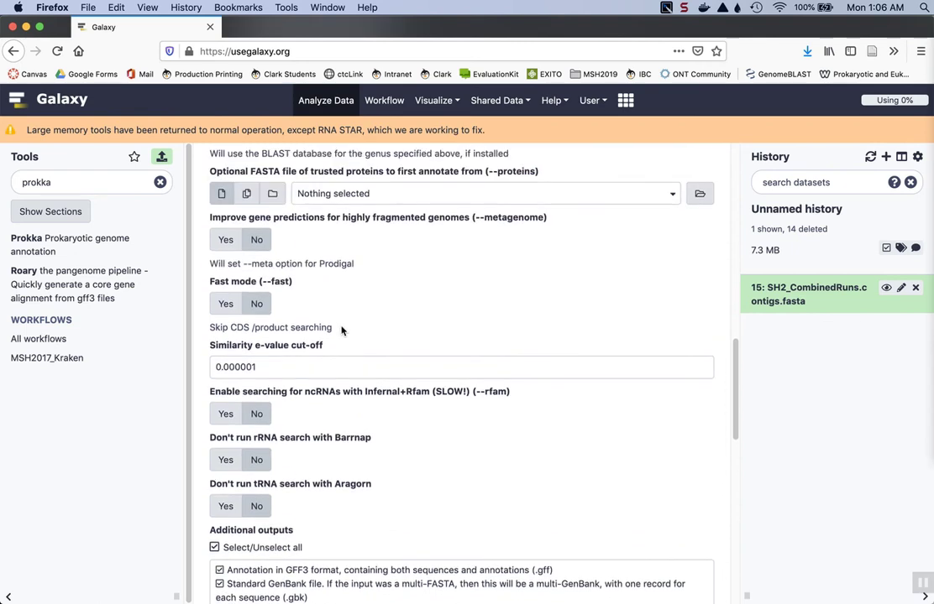
pyautogui.scroll(3, 341, 326)
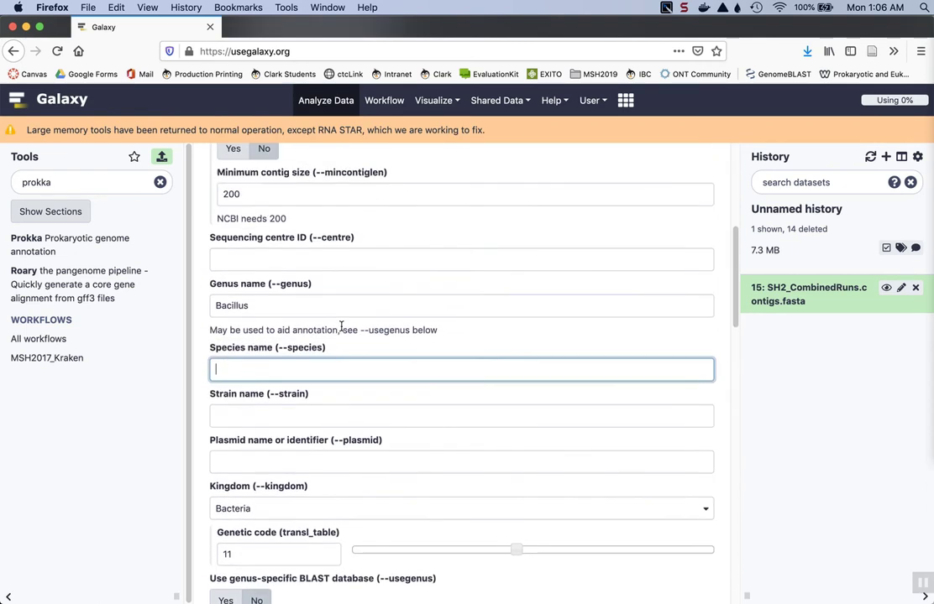
pyautogui.click(251, 369)
pyautogui.moveTo(251, 369); pyautogui.dragTo(213, 362)
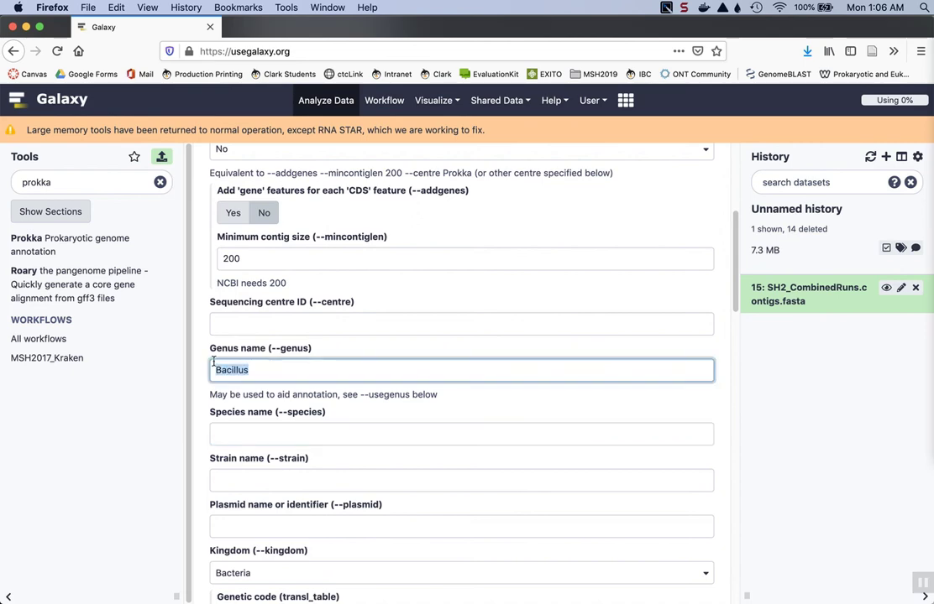
pyautogui.scroll(-8, 346, 399)
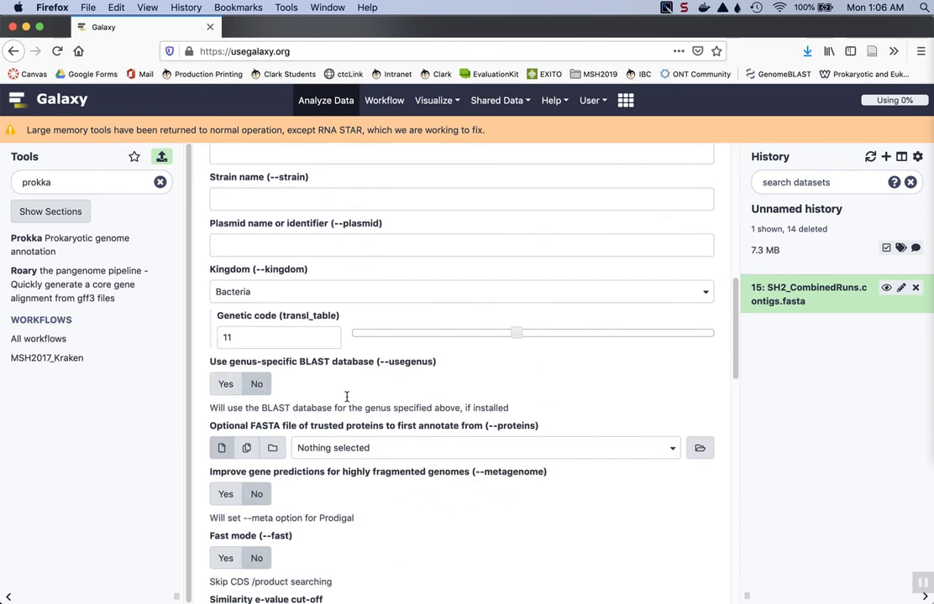
pyautogui.scroll(-5, 346, 401)
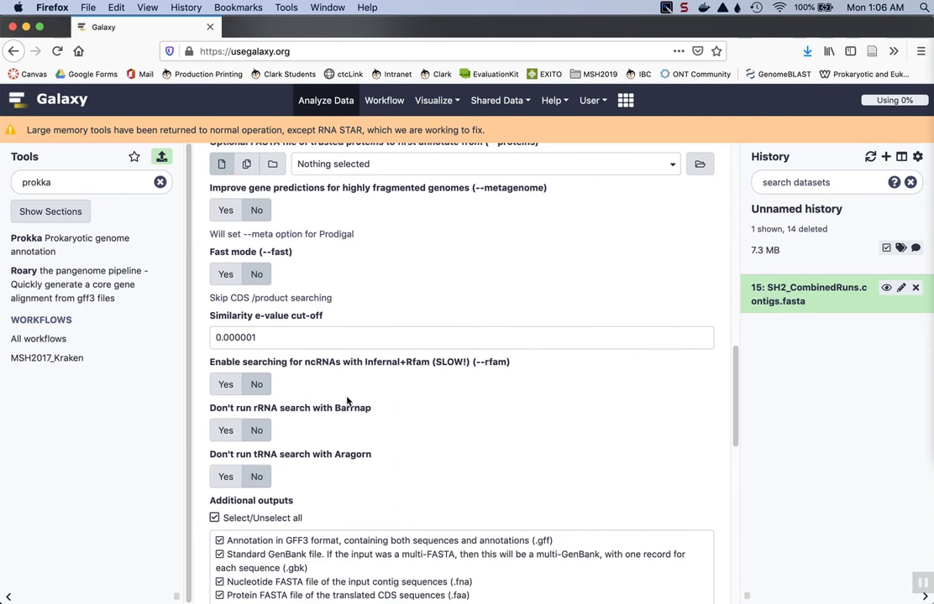
pyautogui.scroll(-8, 346, 401)
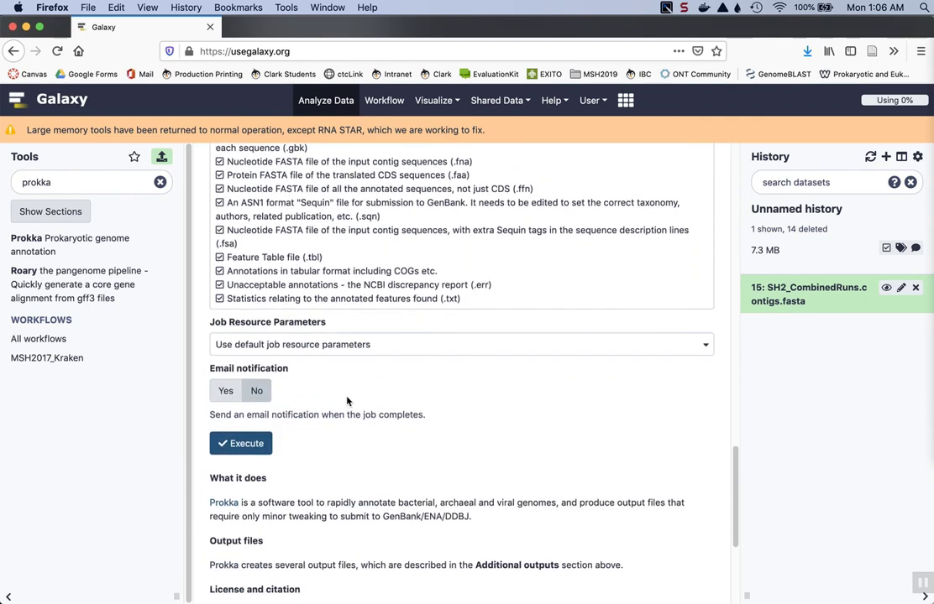
pyautogui.click(225, 399)
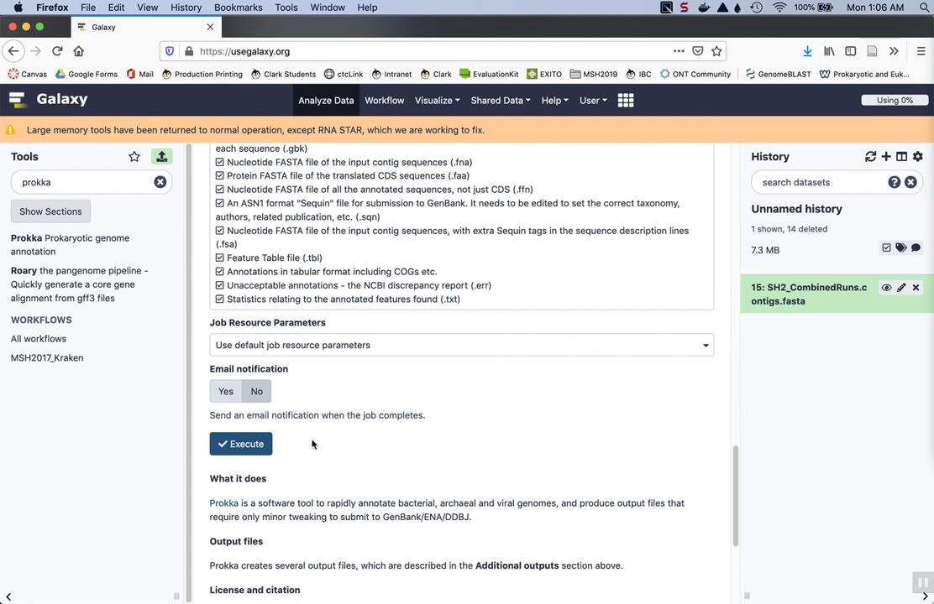
# Execute Prokka, highlight the input file and '12 outputs' in the confirmation, then switch to Snagit
pyautogui.click(248, 448)
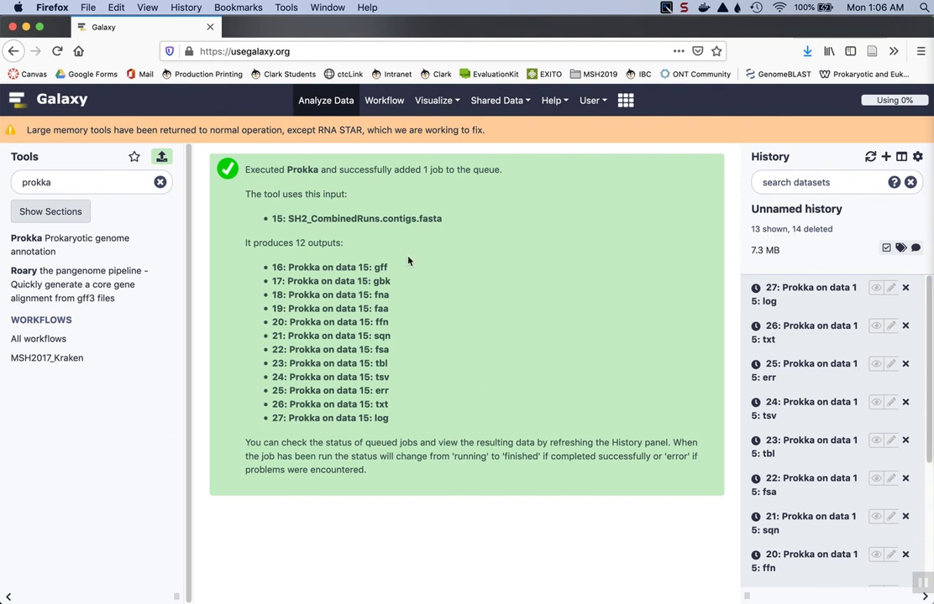
pyautogui.moveTo(443, 220); pyautogui.dragTo(288, 215)
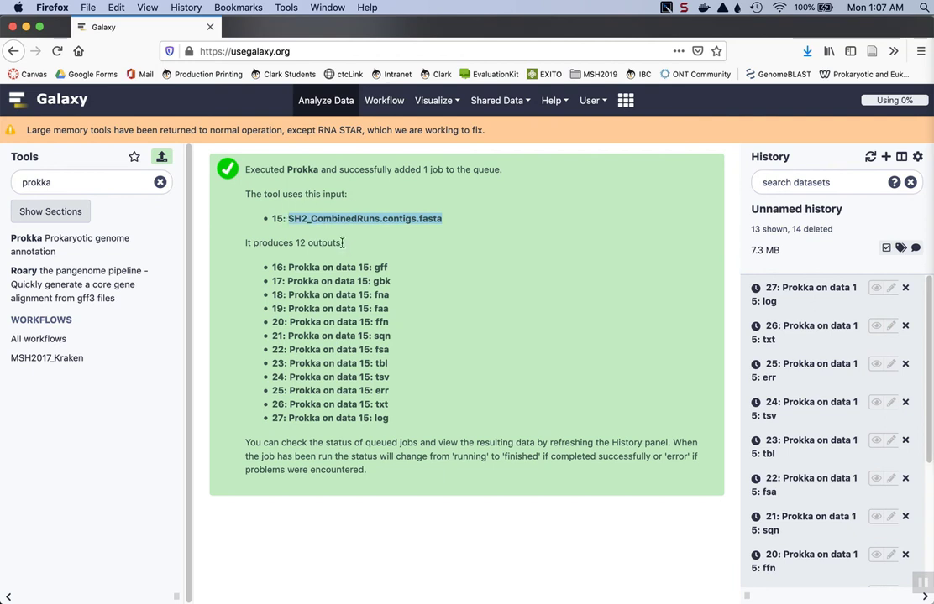
pyautogui.moveTo(341, 243); pyautogui.dragTo(295, 242)
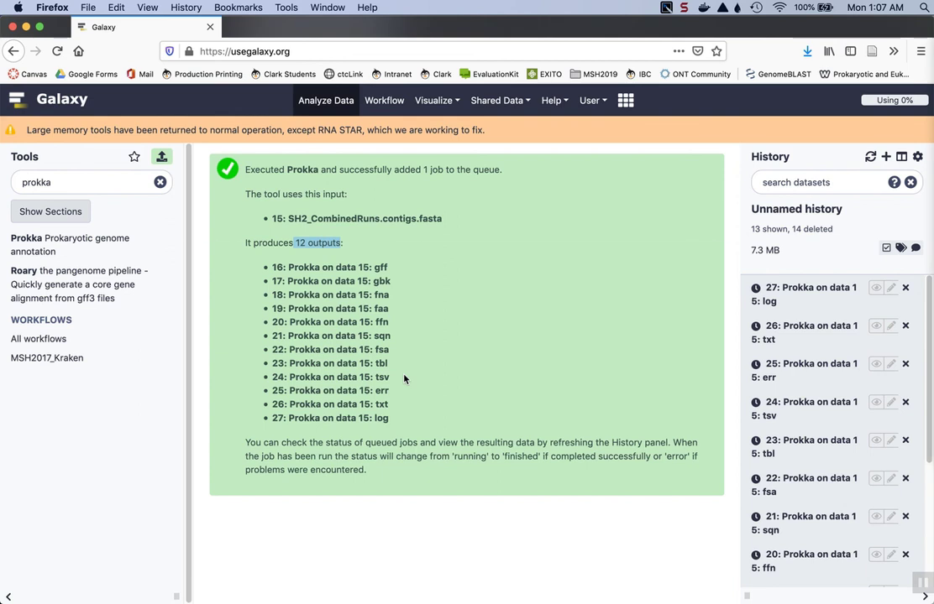
pyautogui.press('super+Tab')
pyautogui.press('super+Tab')
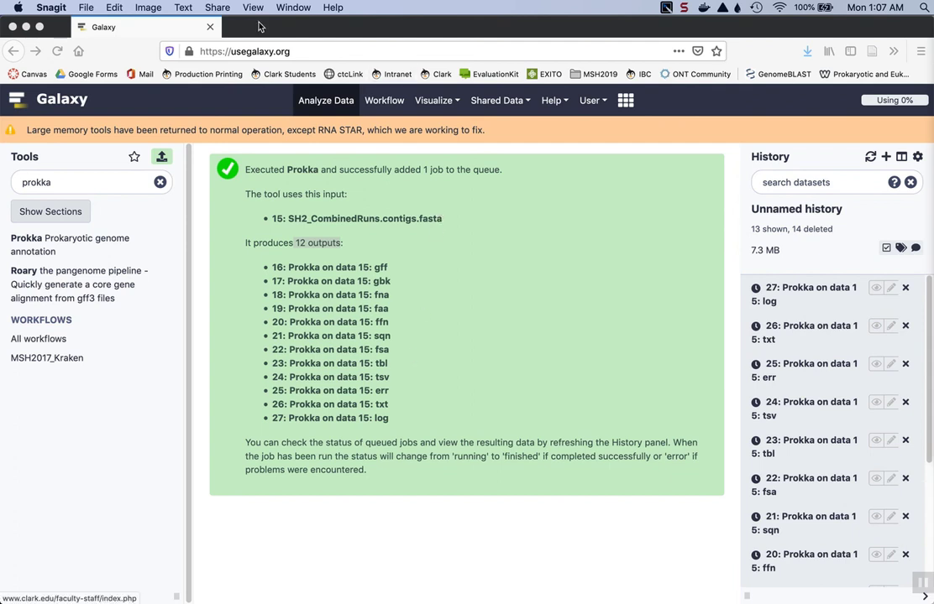
pyautogui.click(296, 9)
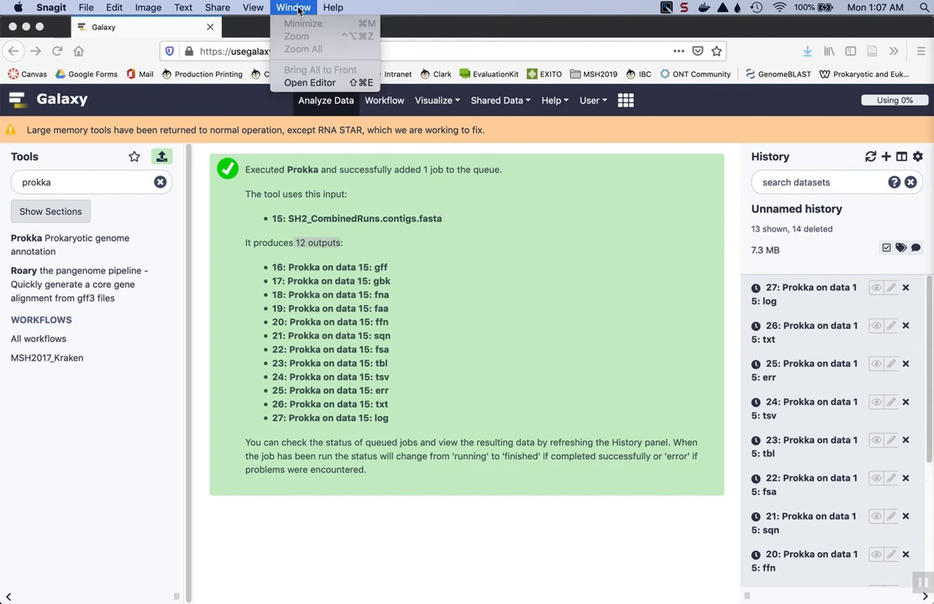